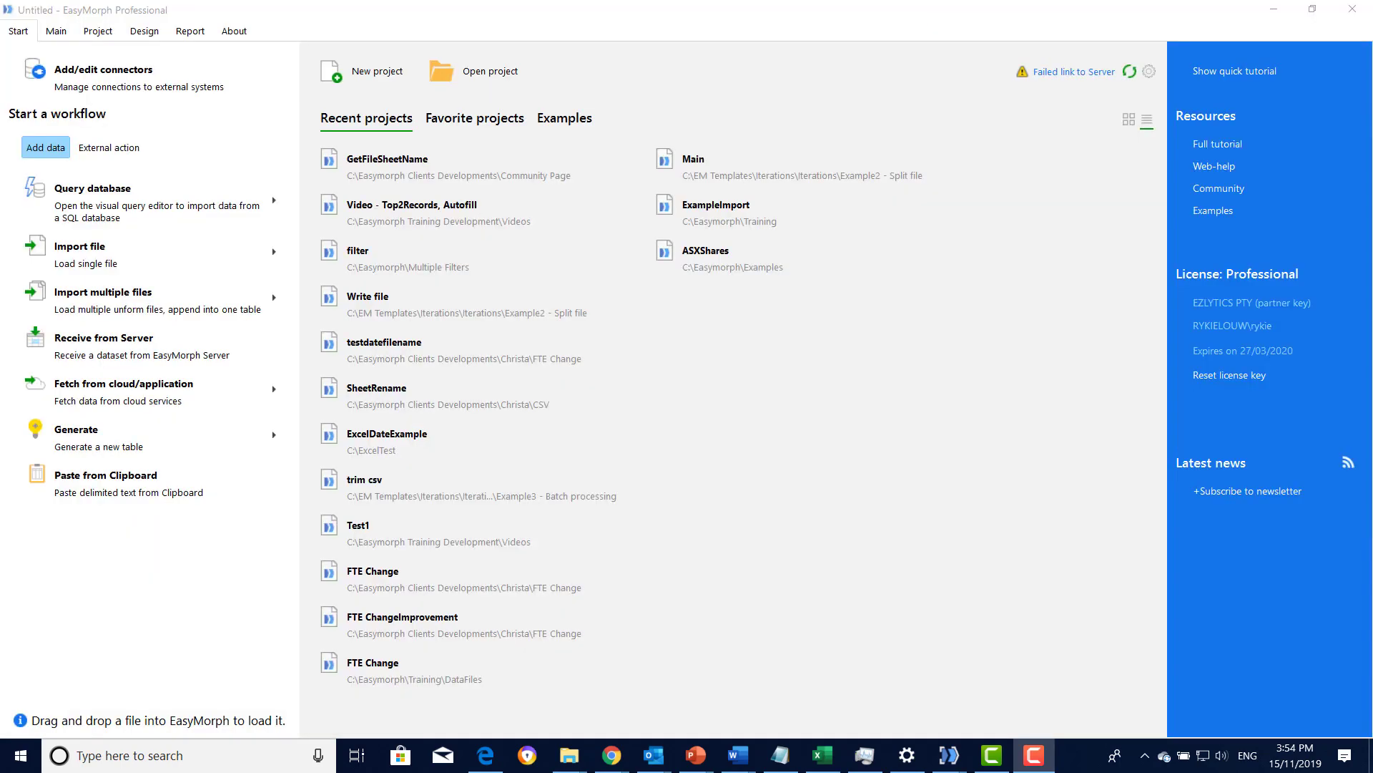
- Create a new project and import DataFillRegion.xlsx from the Video 4 Autofill folder as a table
click(365, 84)
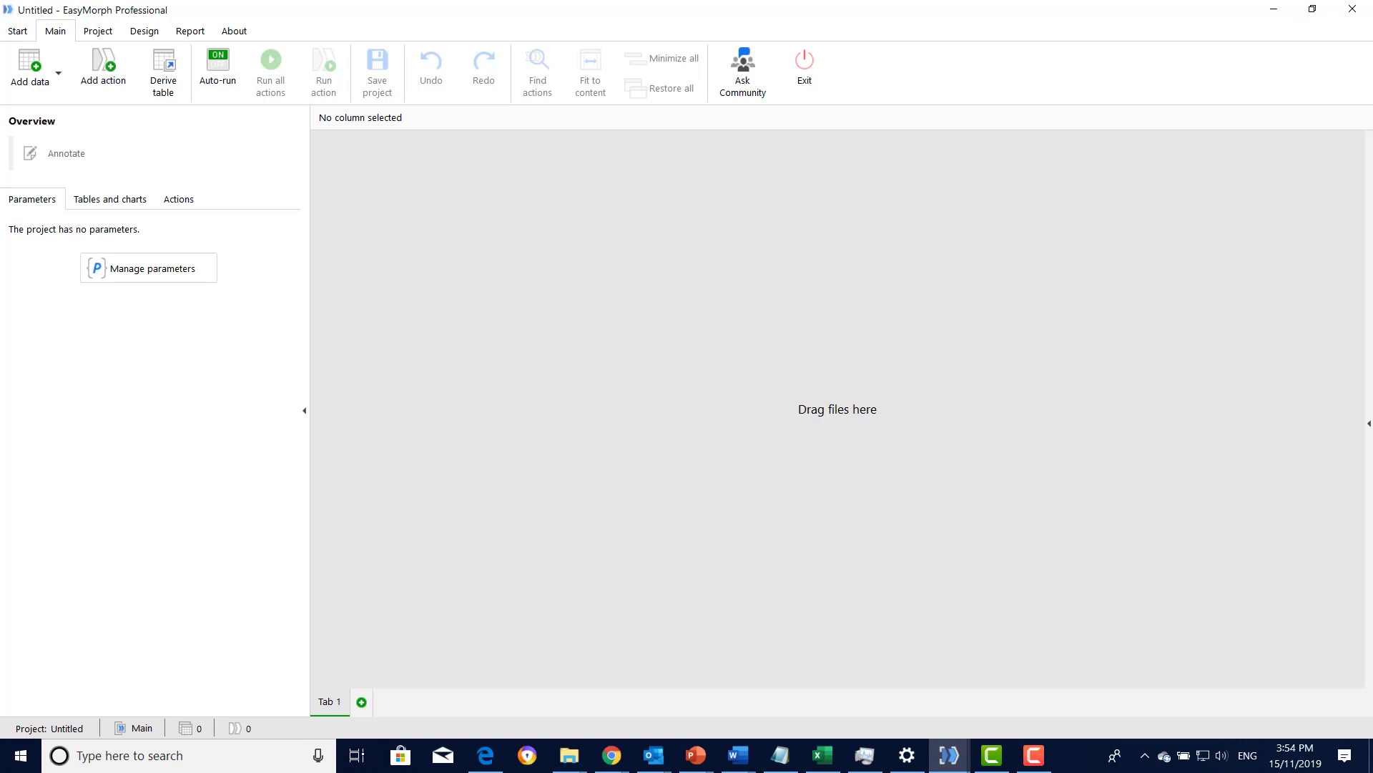
click(569, 755)
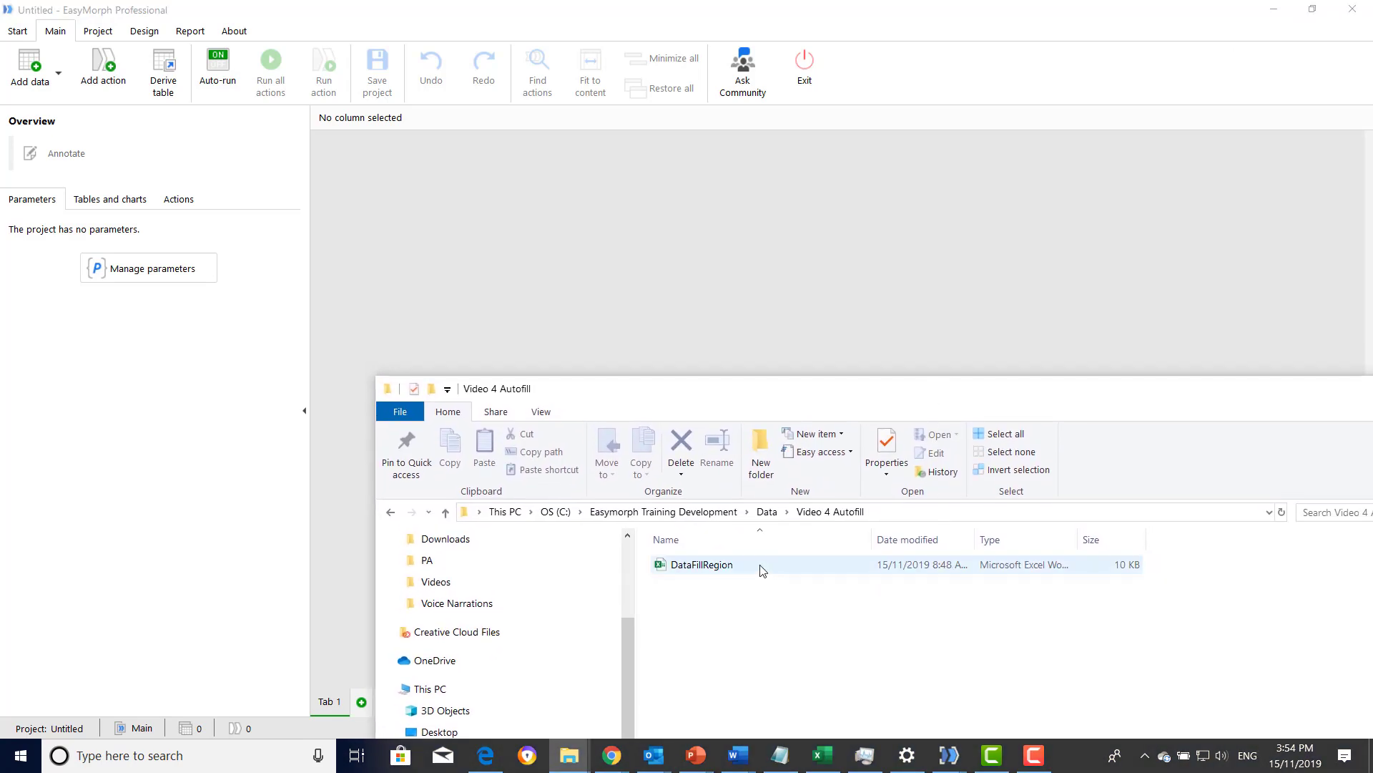
drag(727, 565, 639, 261)
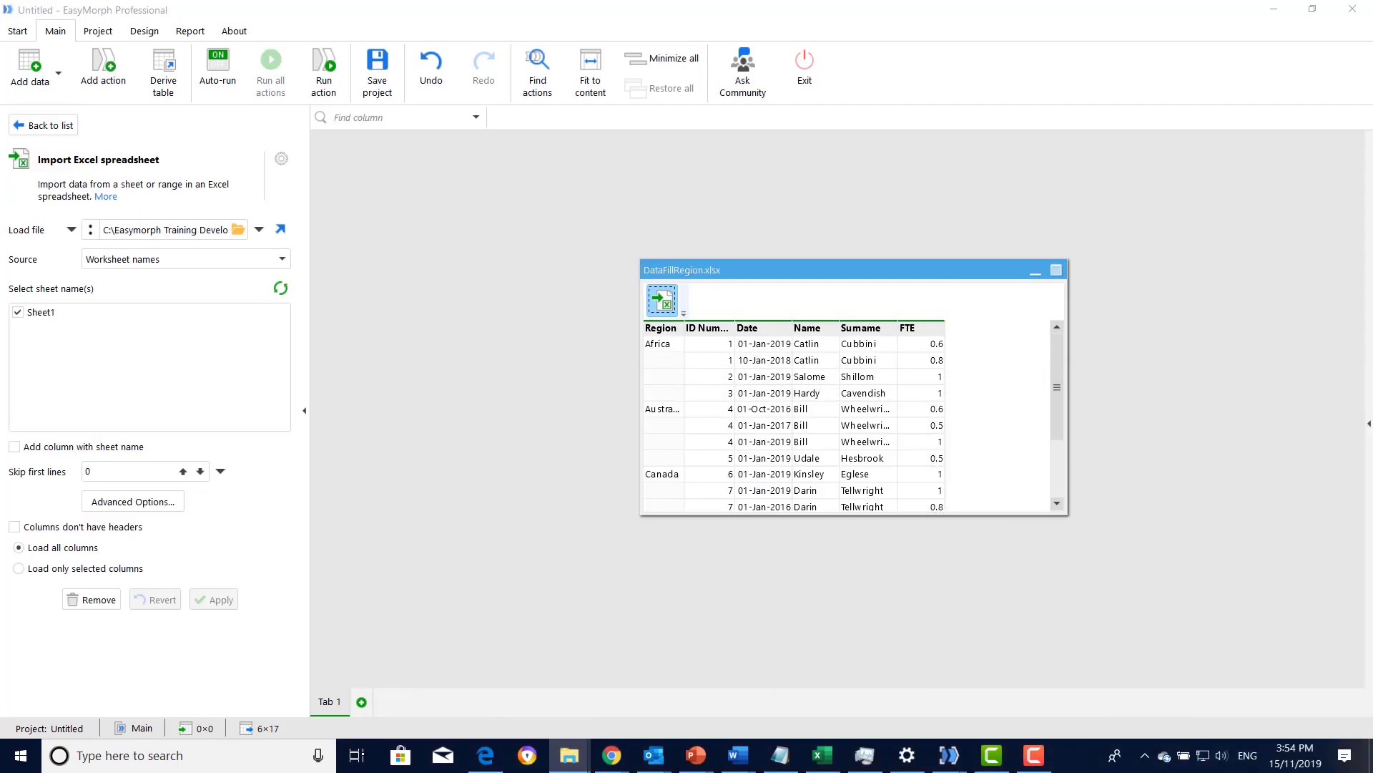
drag(760, 269, 677, 252)
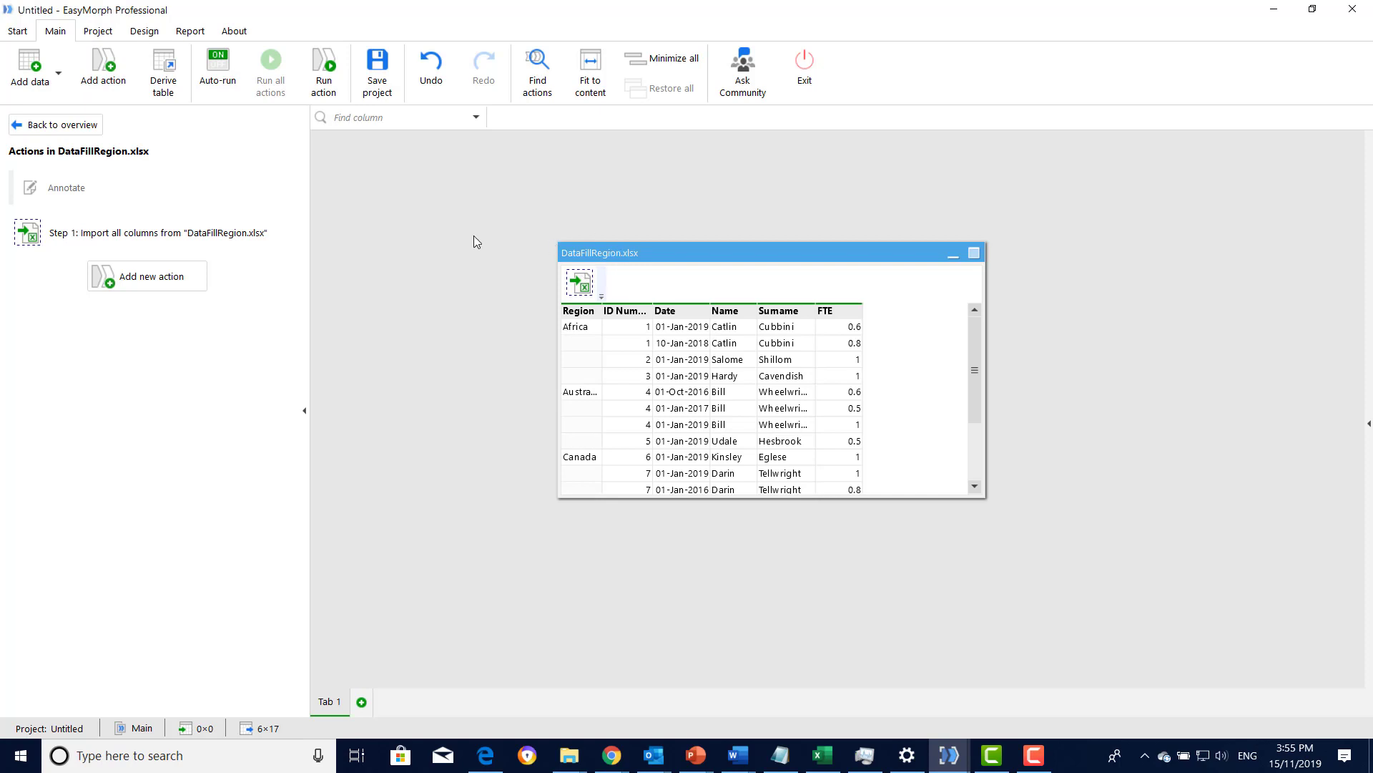
- Apply a Fill down action to the Region column and widen that column to show the full region names
click(105, 71)
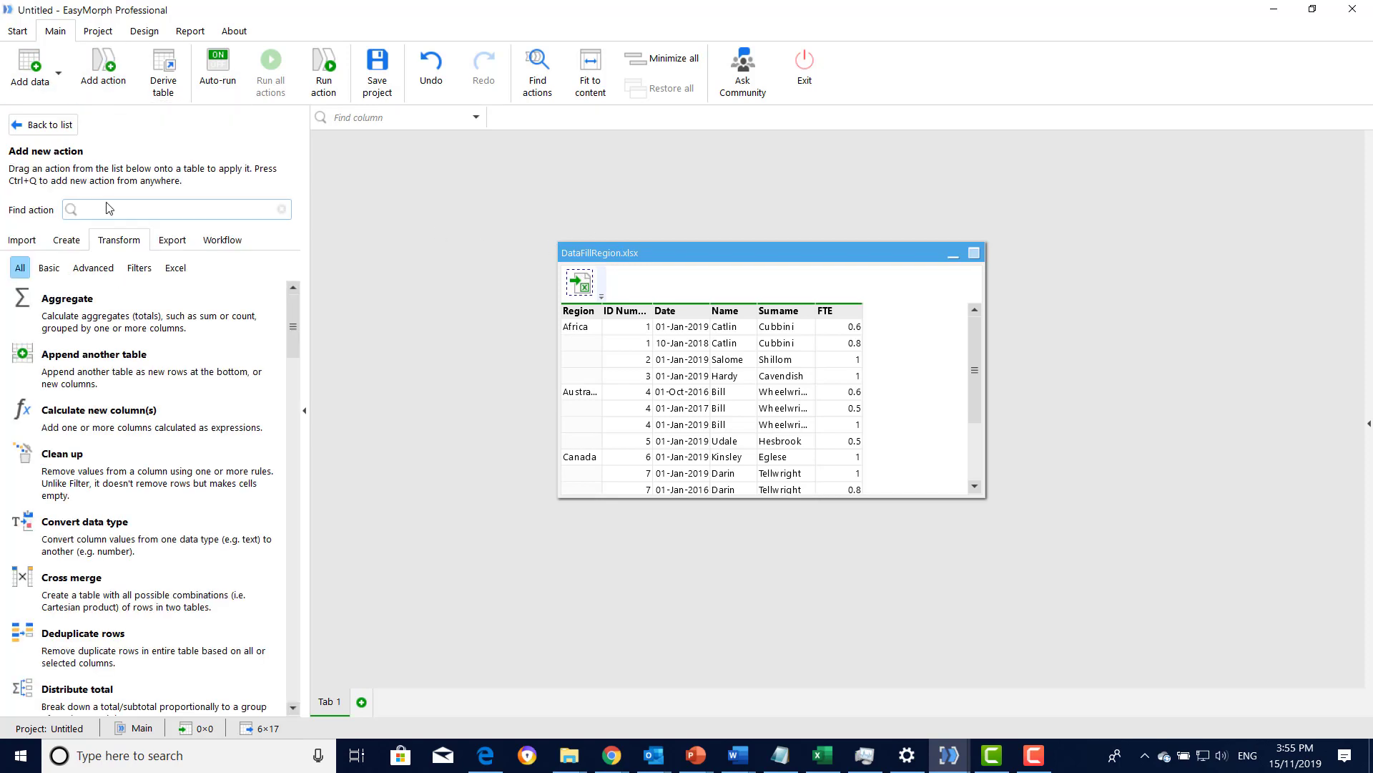
text(fill)
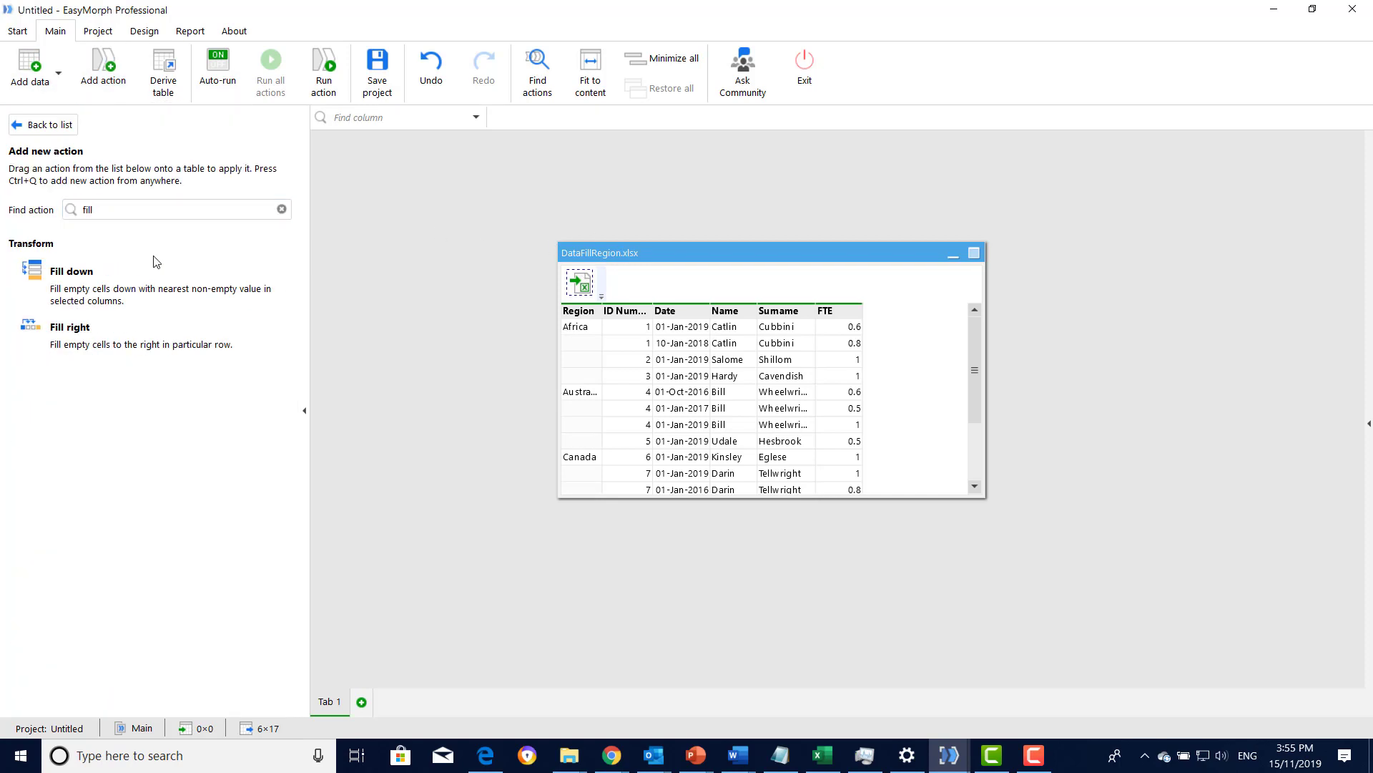
double_click(129, 294)
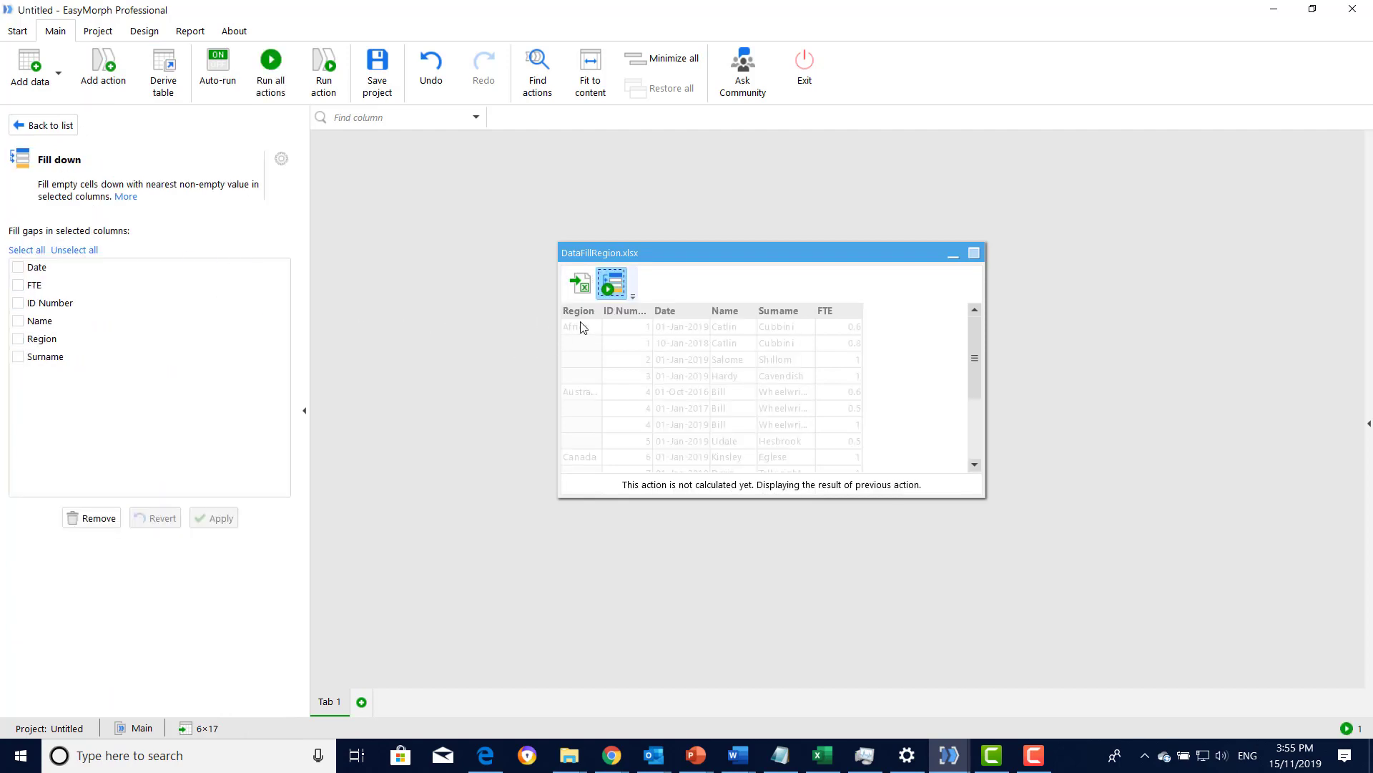
click(18, 338)
click(231, 527)
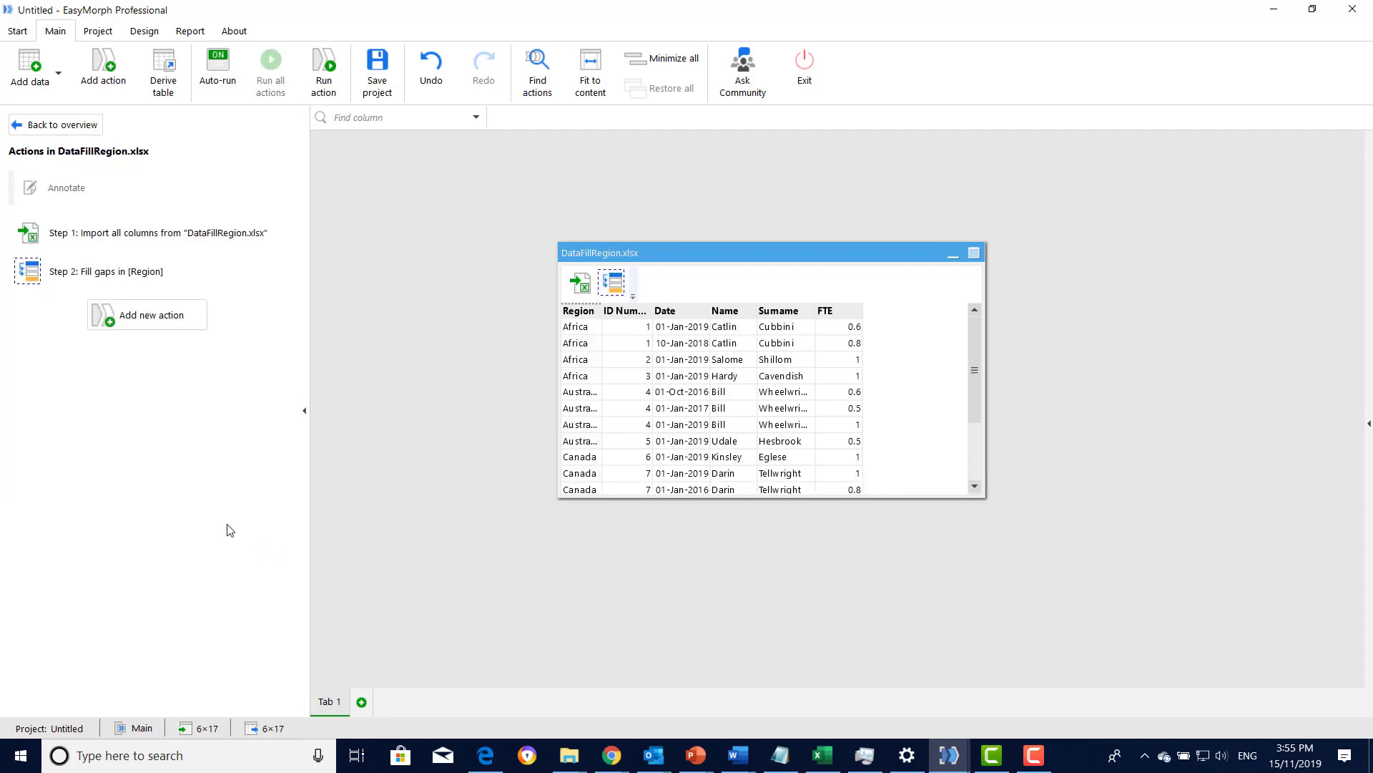
double_click(595, 311)
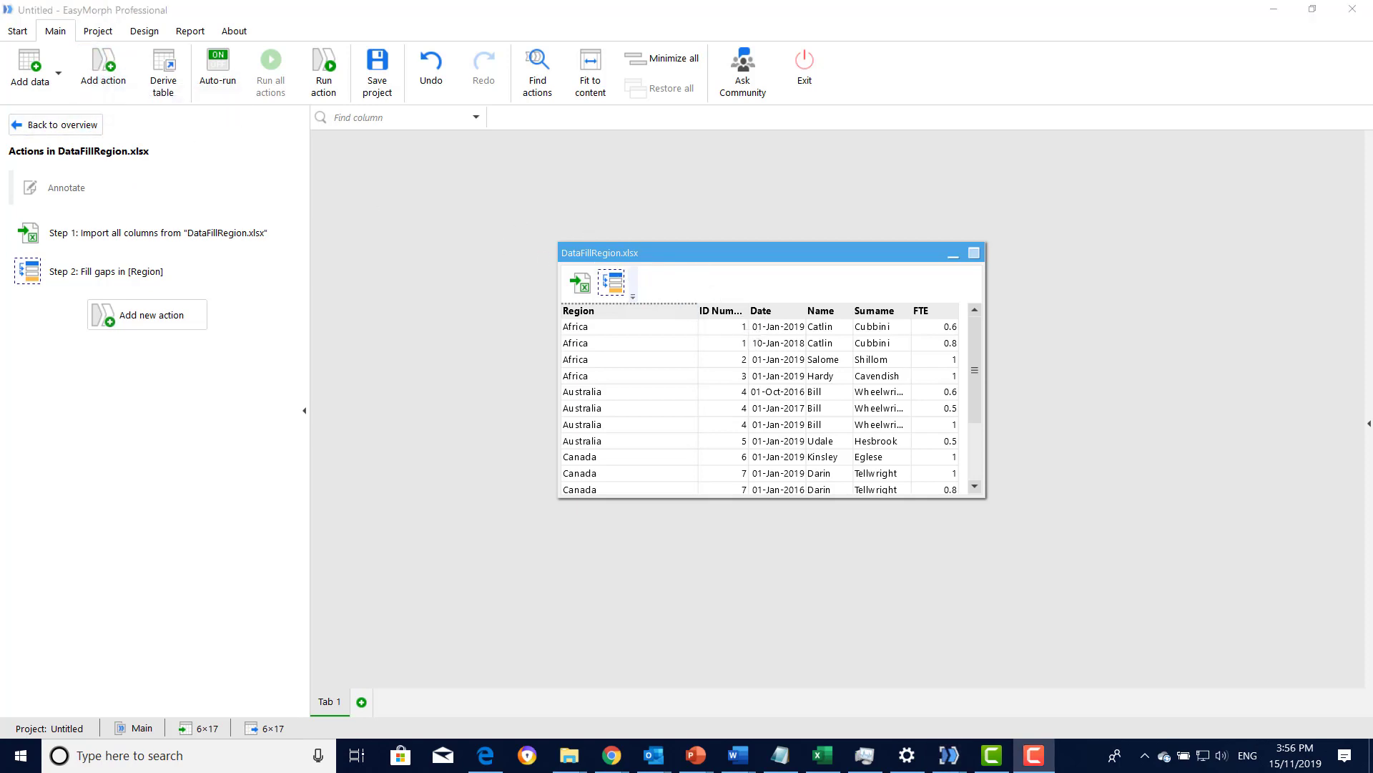
- Add a Sort action to the table with ID Number as the first sort column, ascending
click(103, 68)
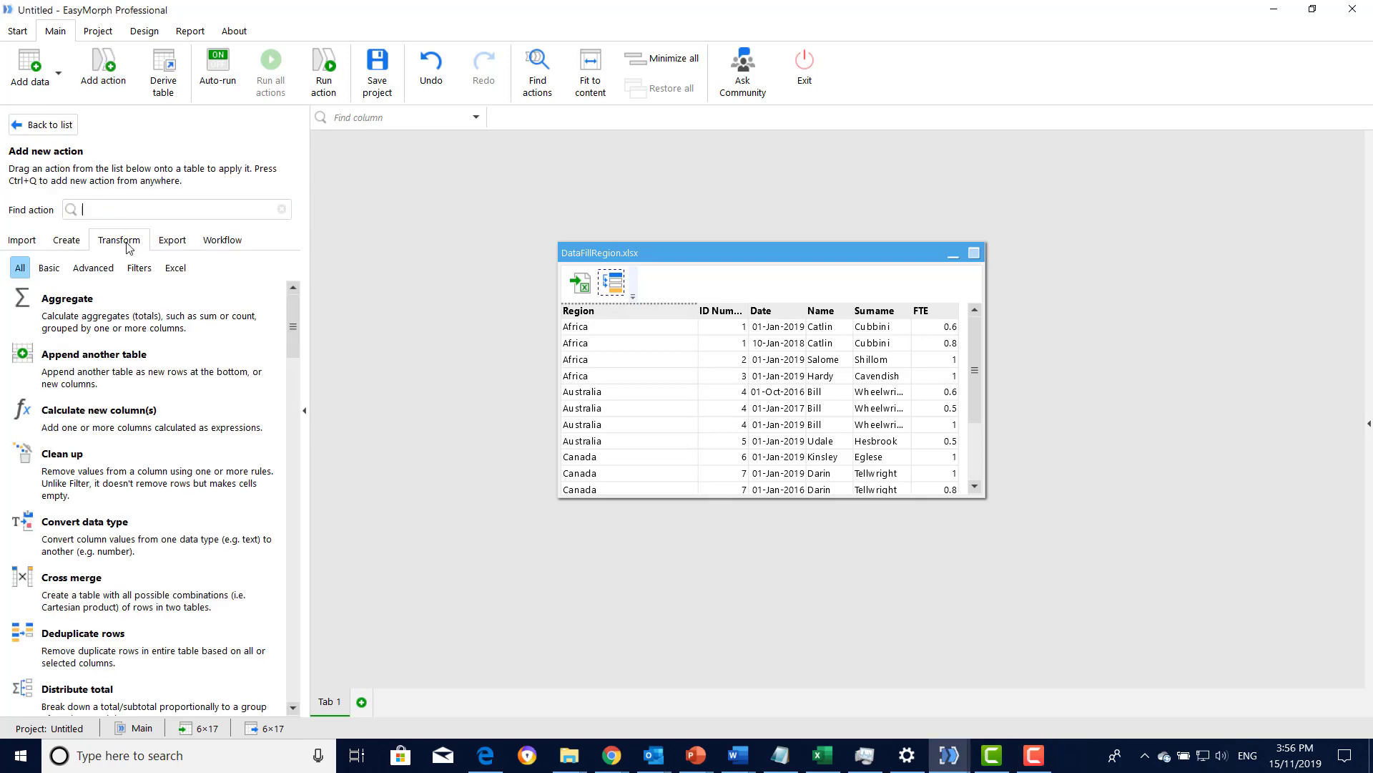
click(99, 209)
text(sort)
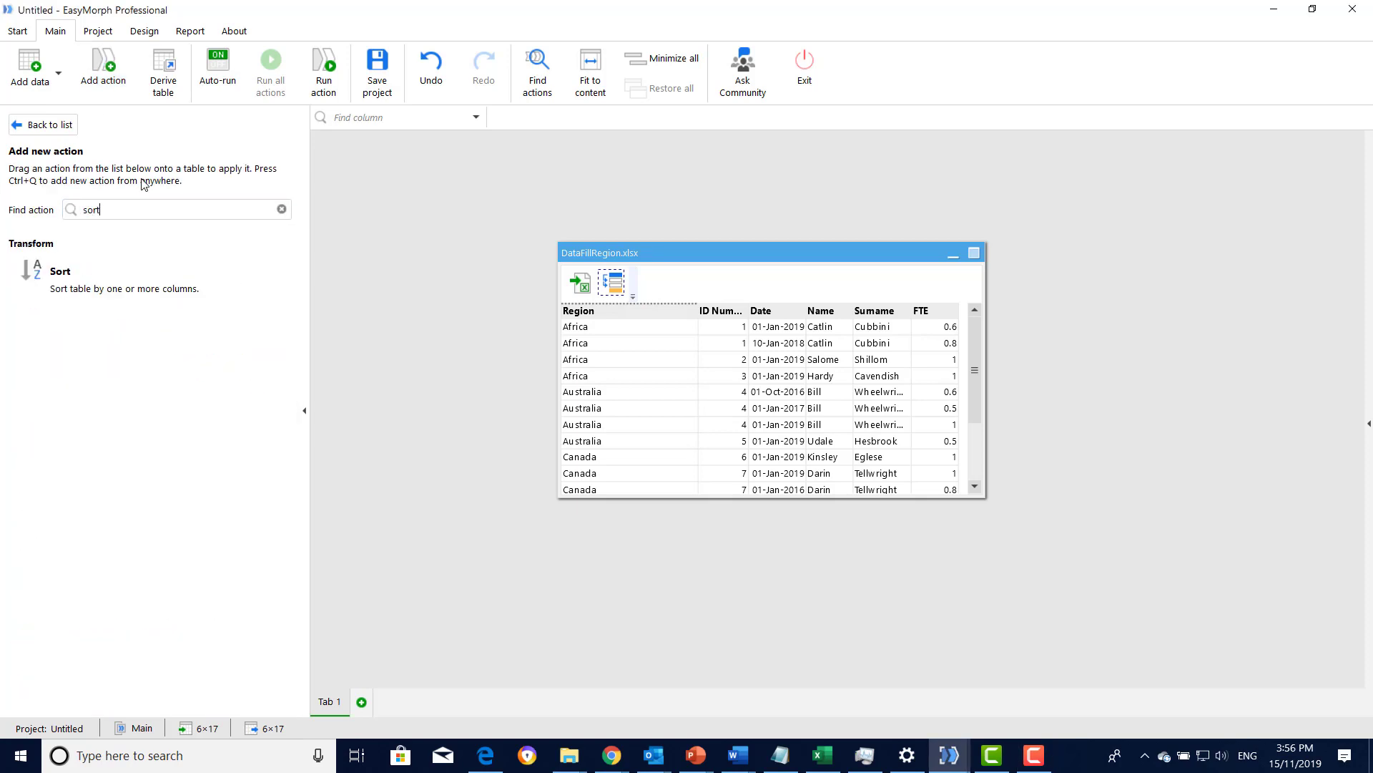
double_click(106, 277)
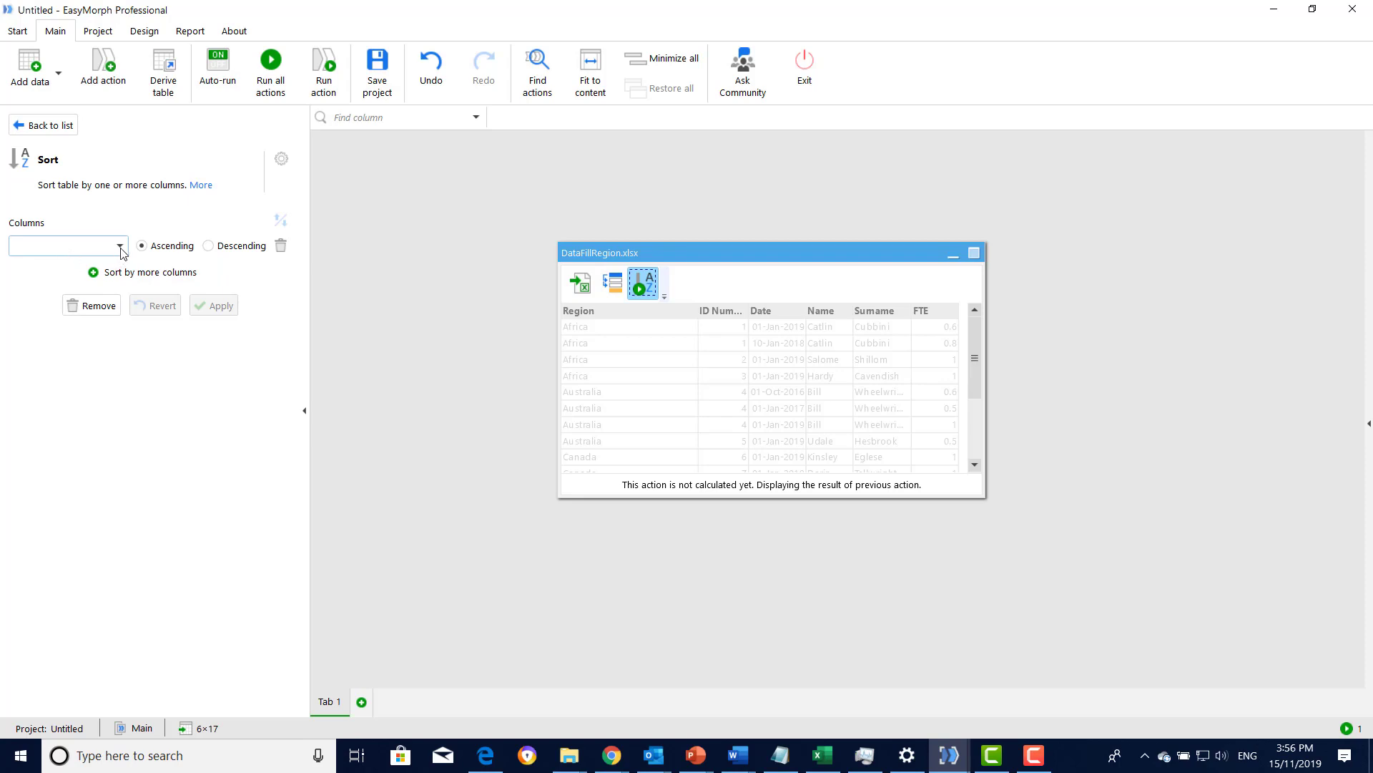
click(121, 247)
click(67, 286)
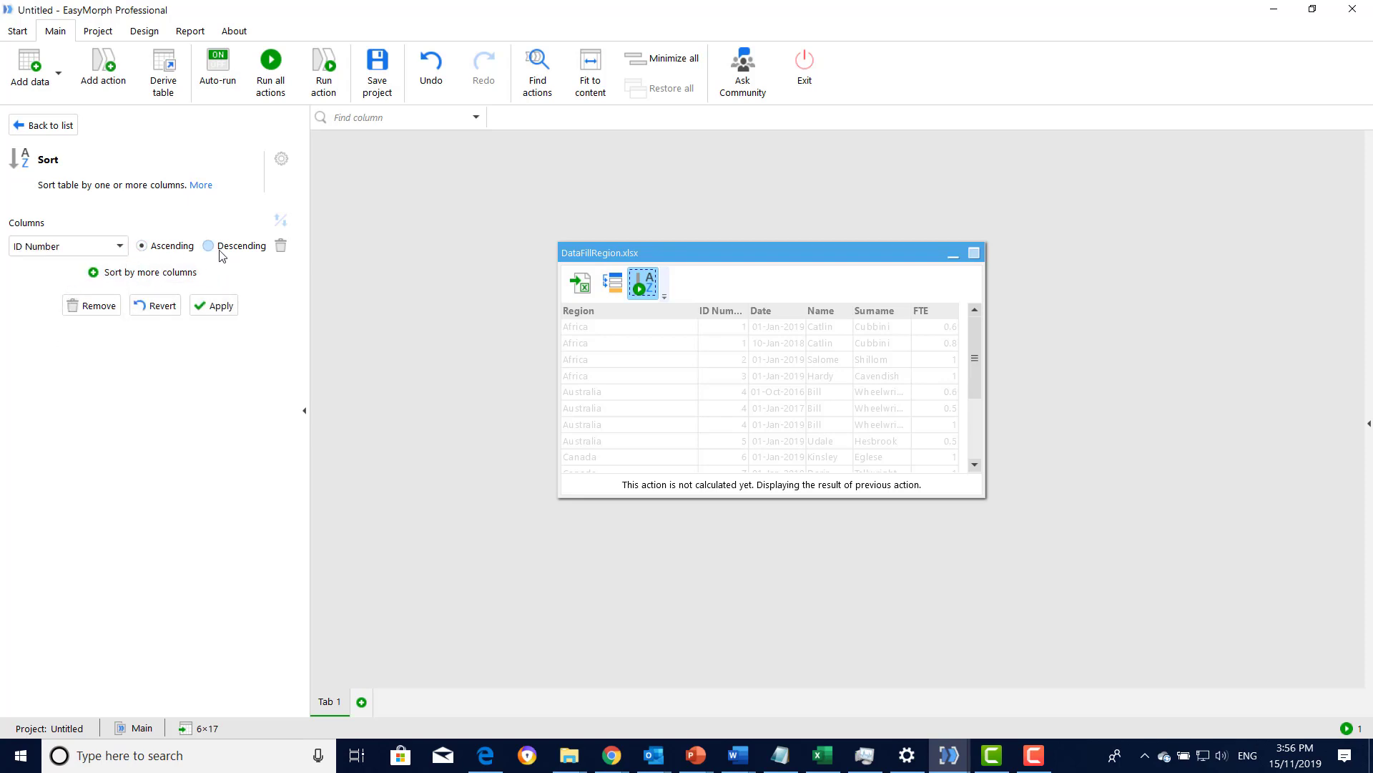
- Add Date in descending order as the second sort column and apply the sort
click(136, 274)
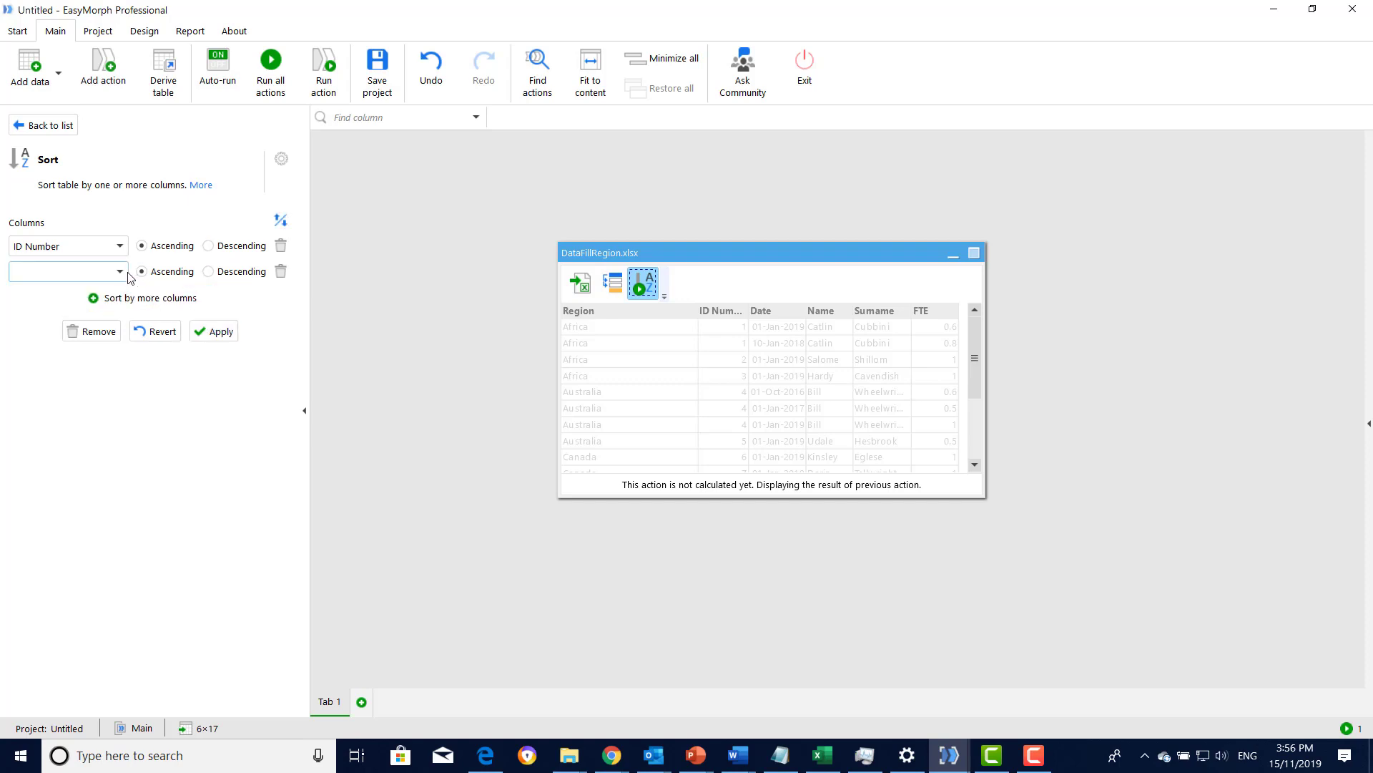
click(120, 271)
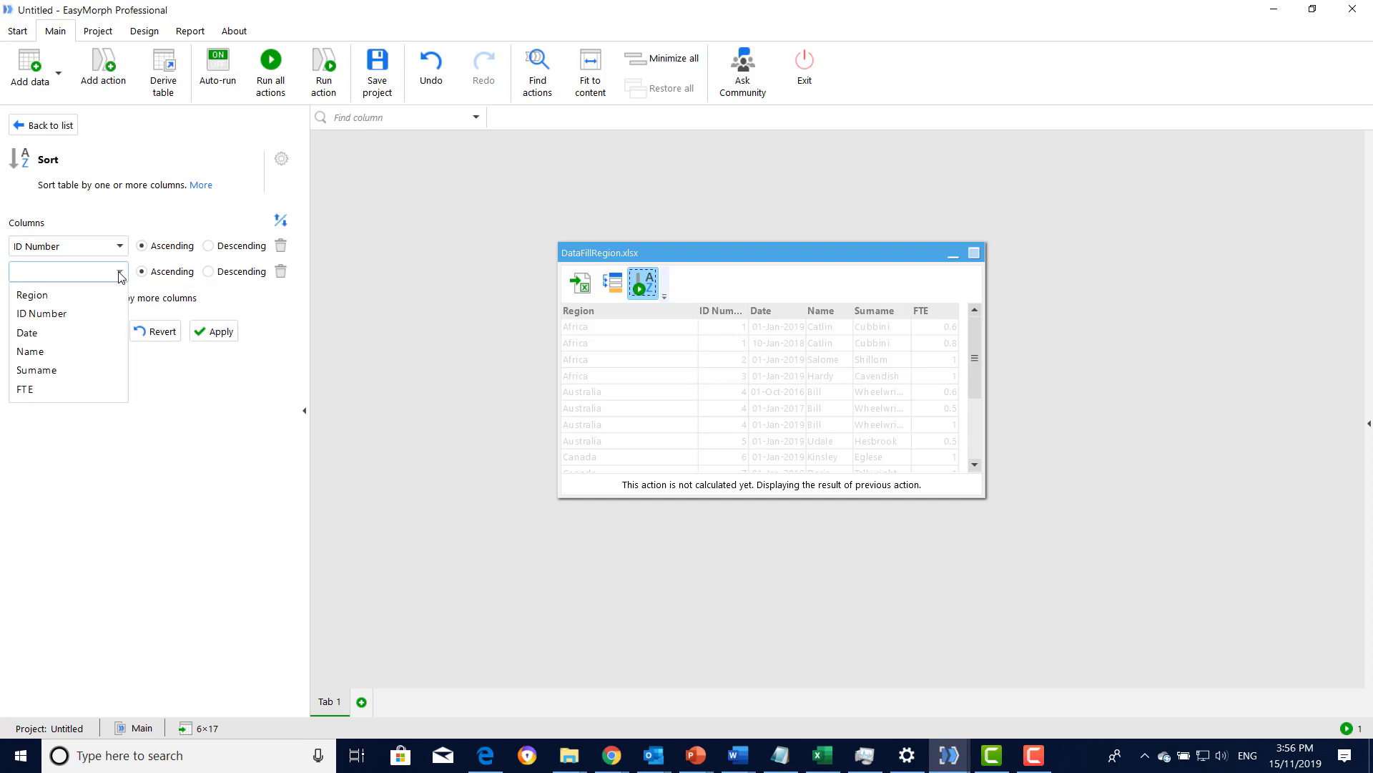
click(57, 333)
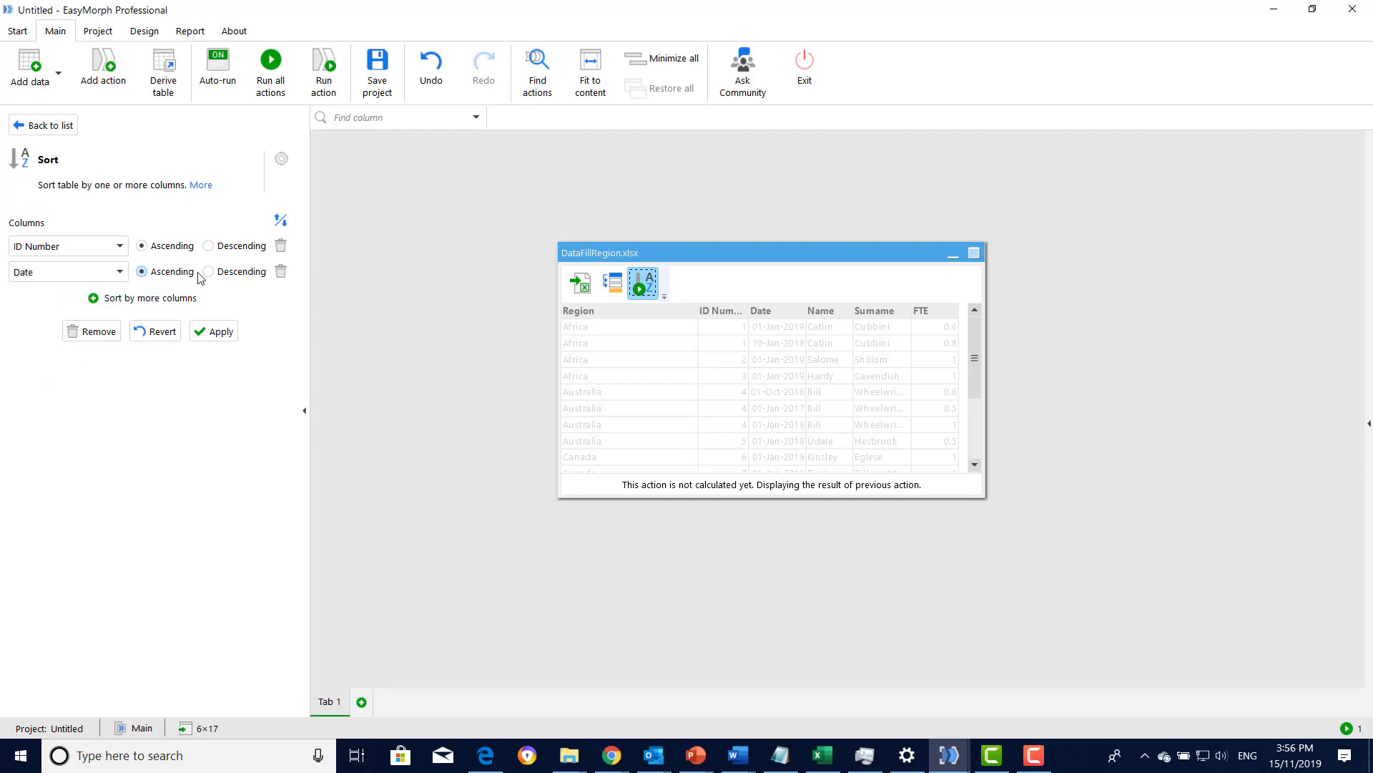
click(229, 276)
click(221, 332)
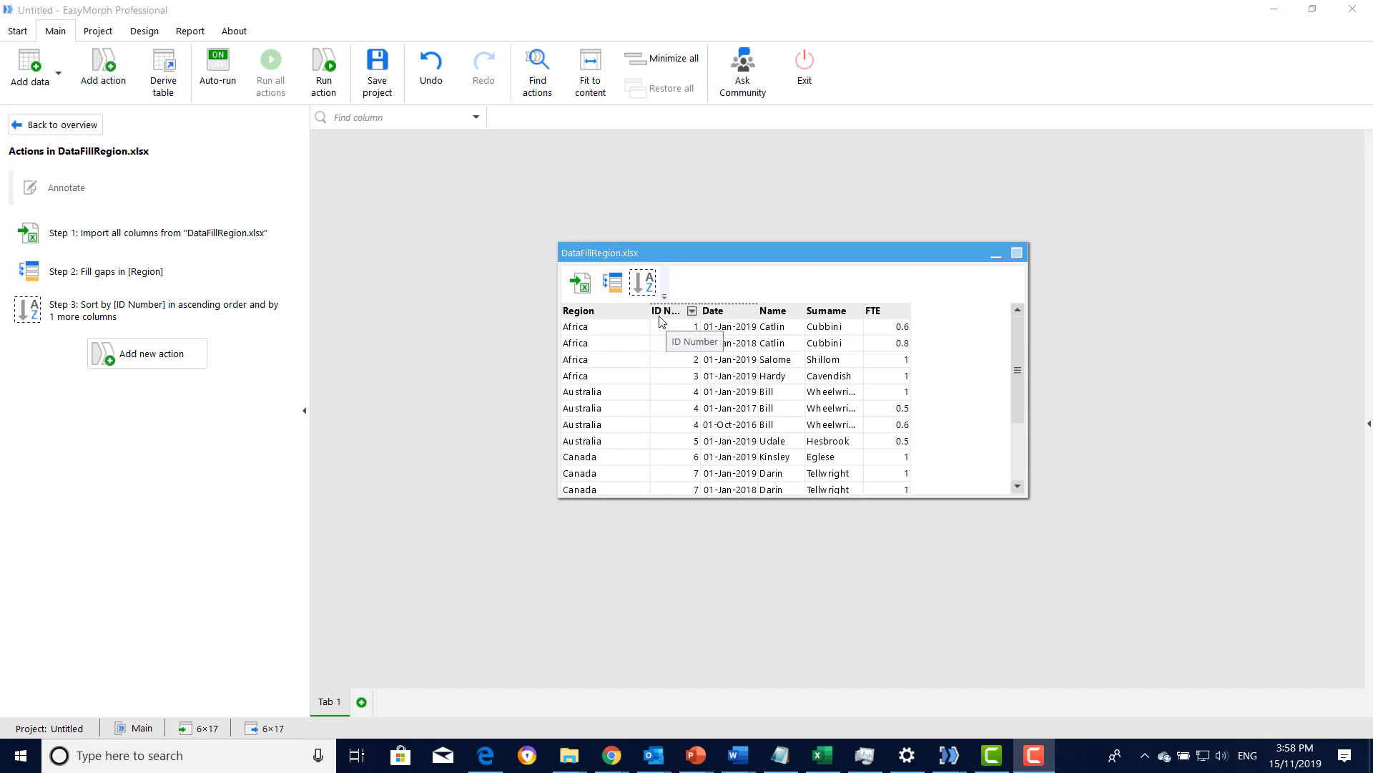
- Add a Running total action with the new column Count_ID and ID Number as its target column
click(115, 96)
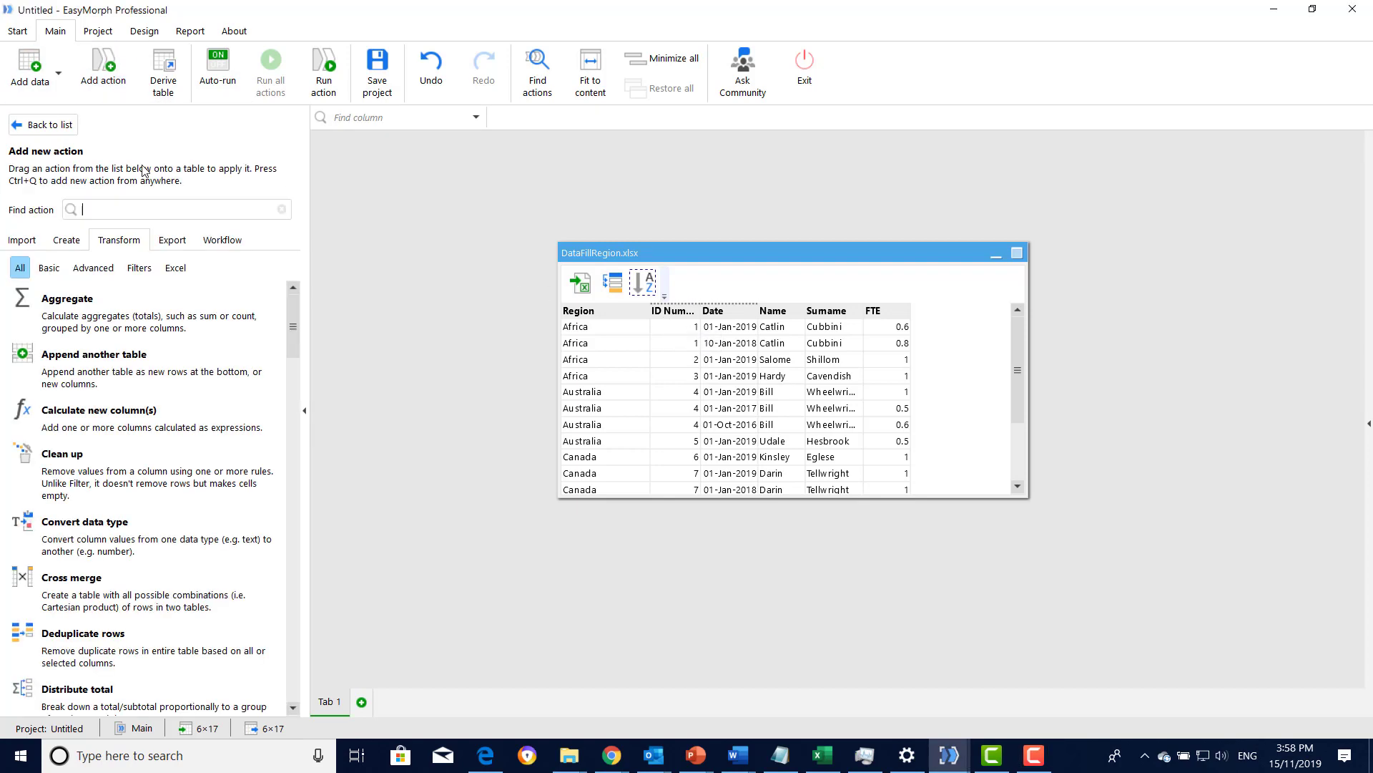
text(Ran)
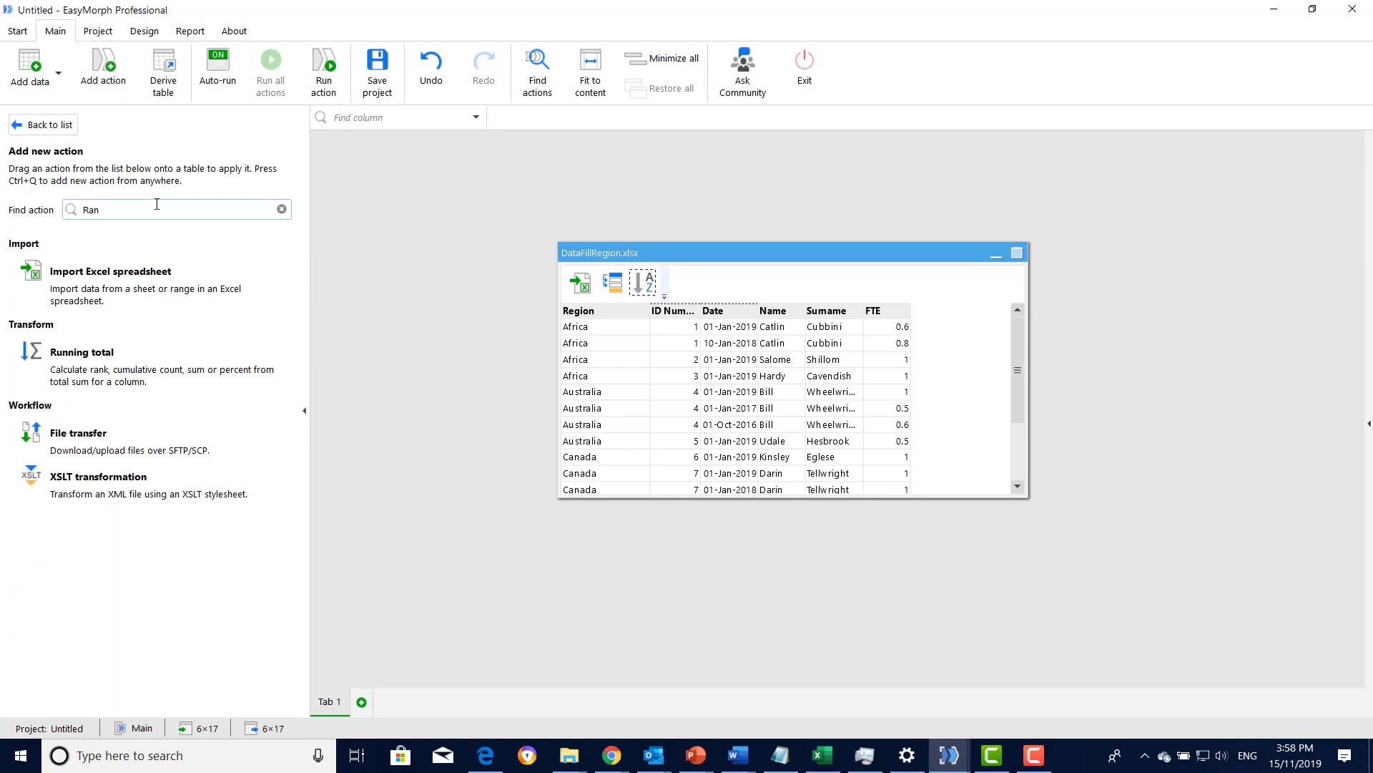
click(126, 359)
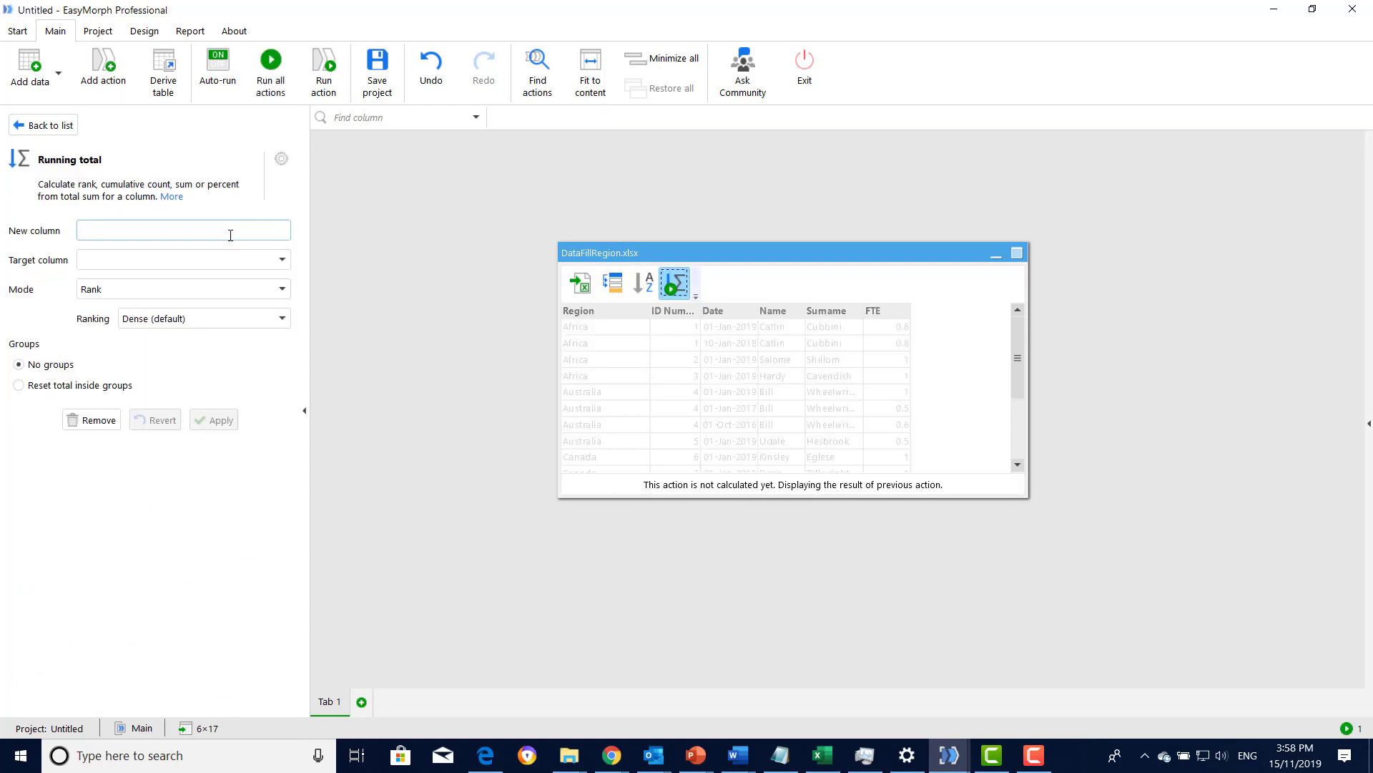
text(Count_ID)
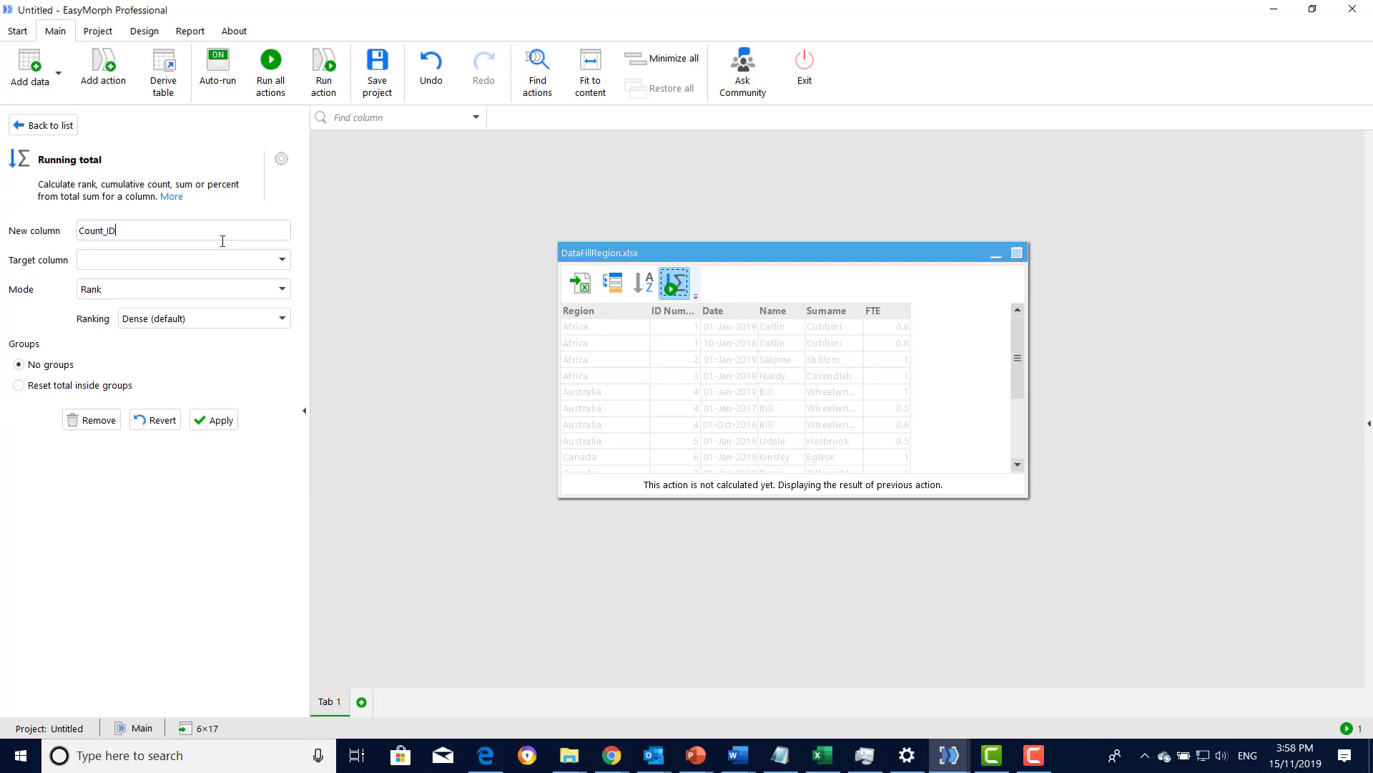
click(283, 260)
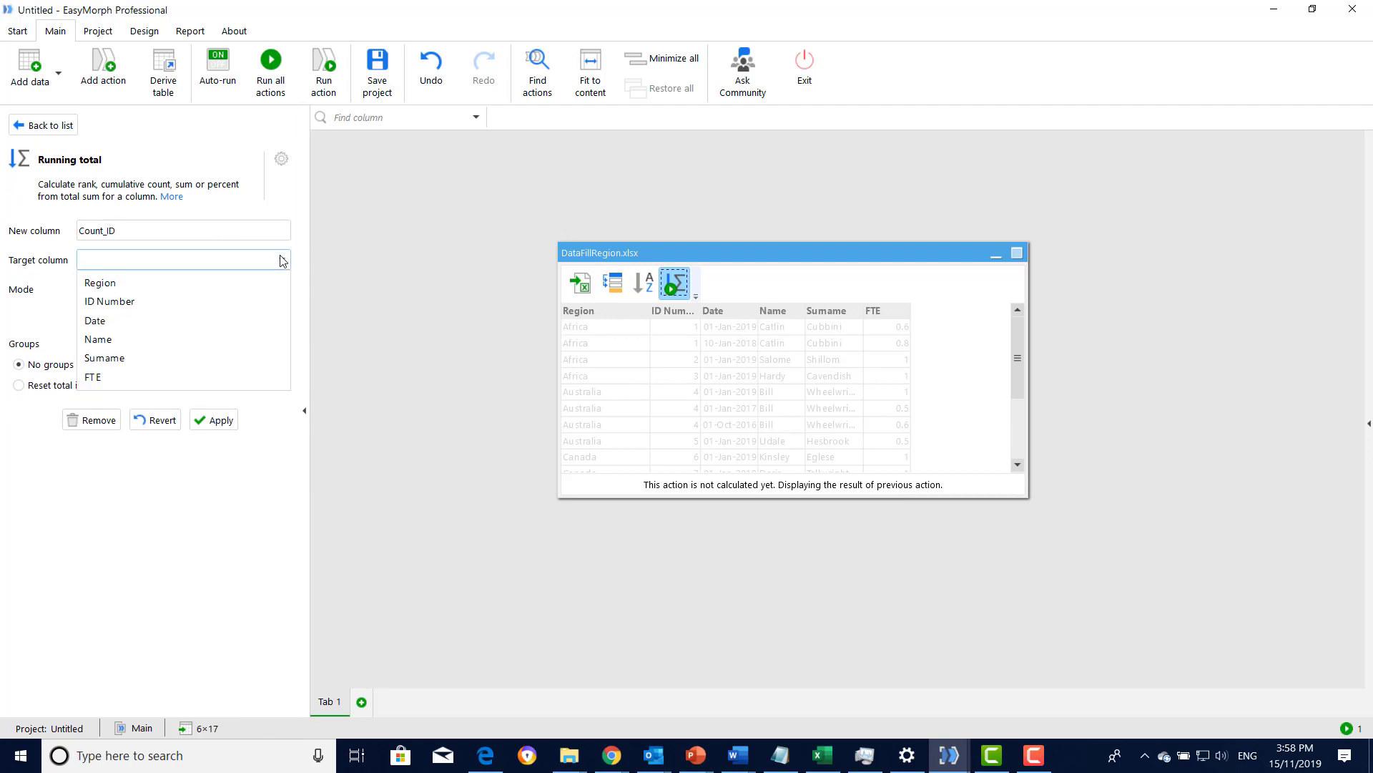
click(172, 301)
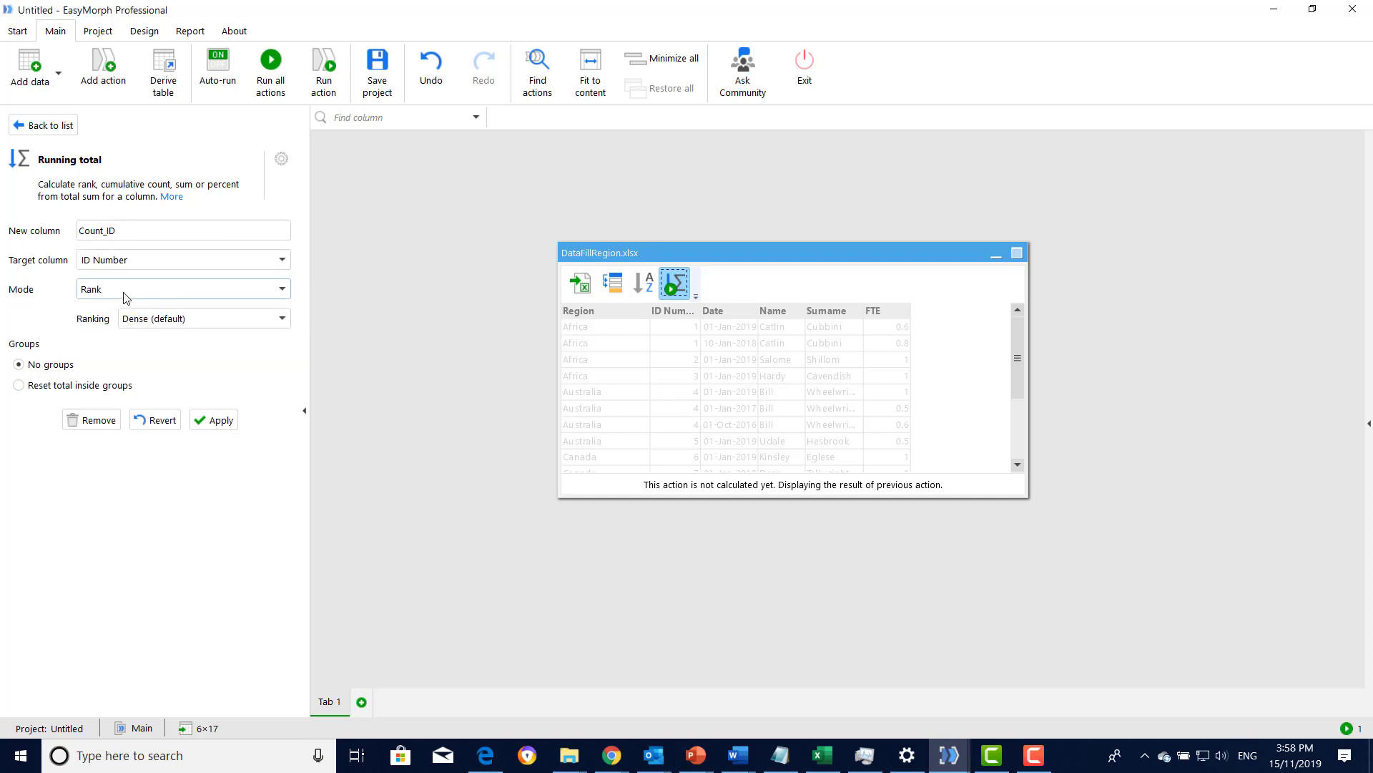
- Set the running total mode to Count, reset inside groups by ID Number, and apply the action
click(166, 294)
click(132, 343)
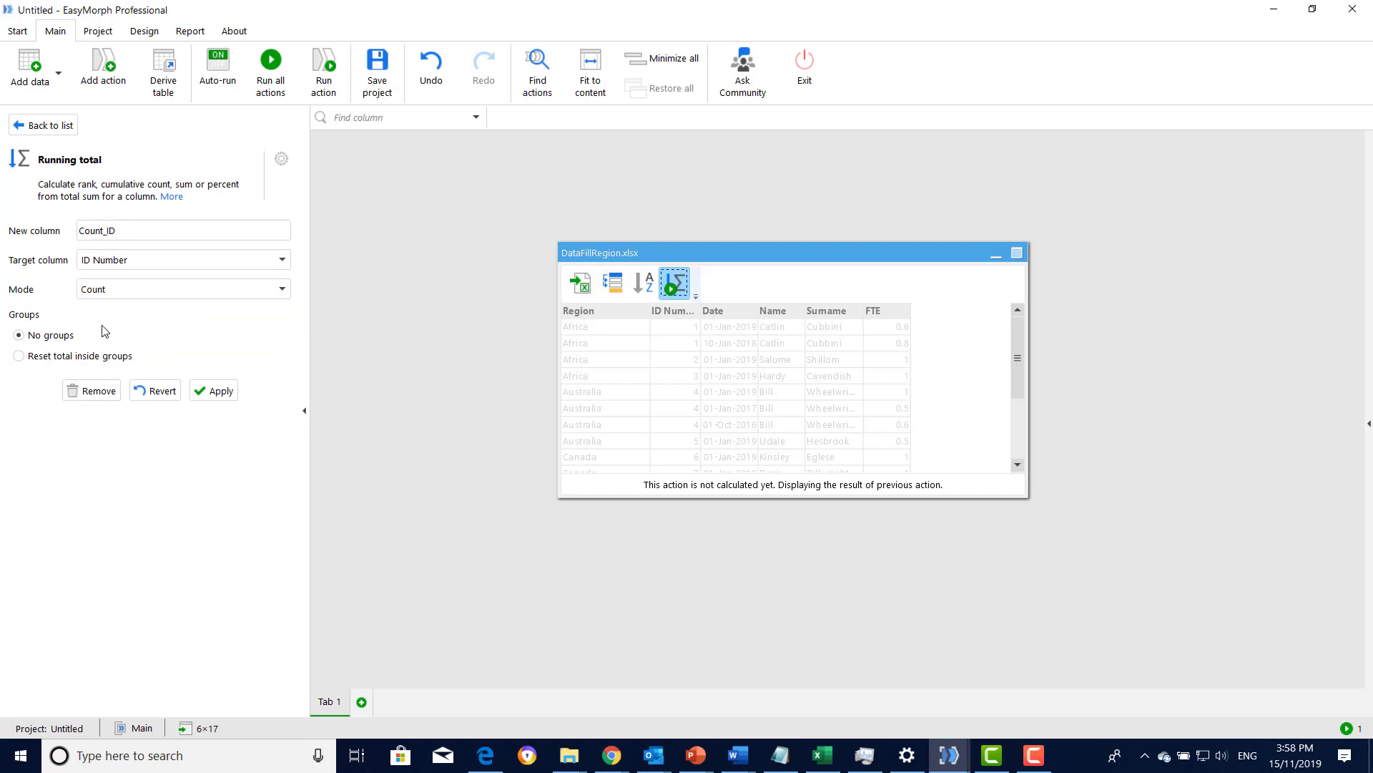
click(19, 356)
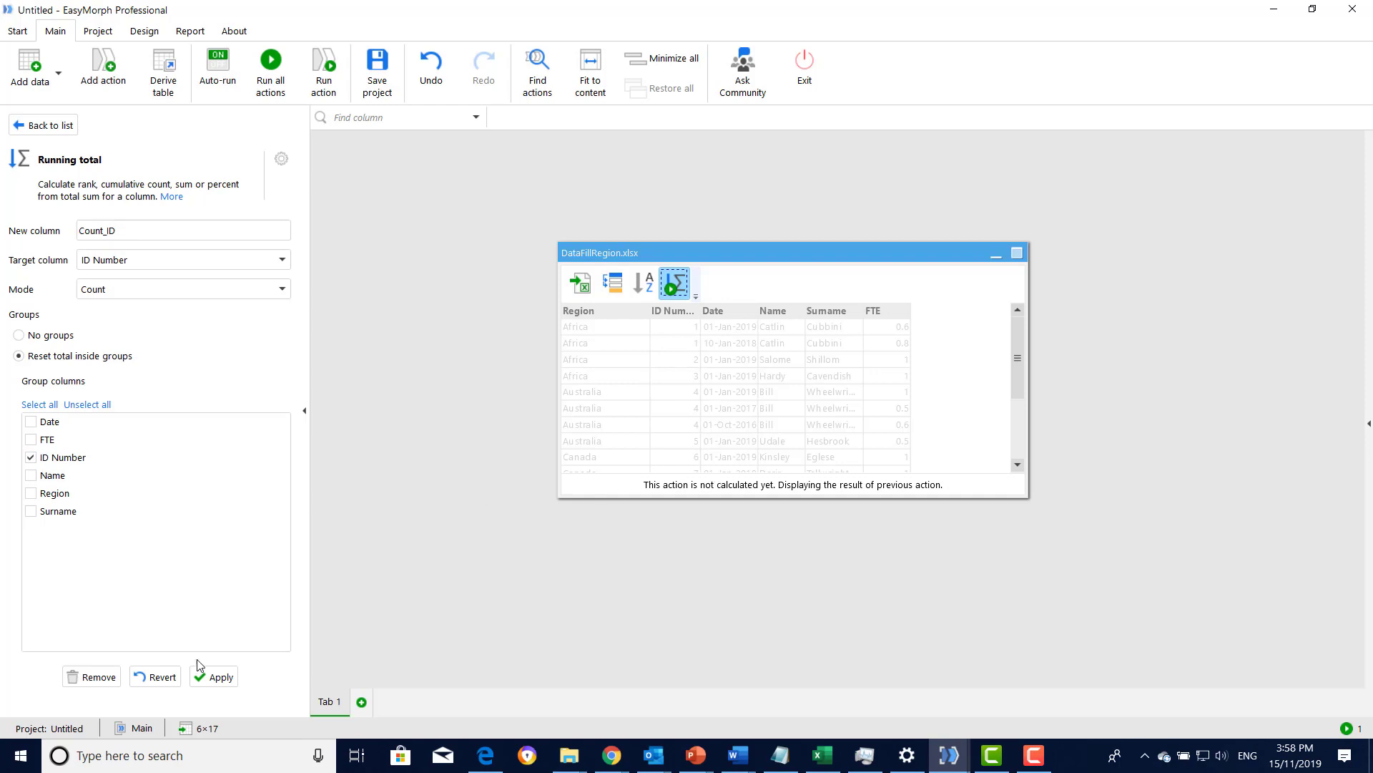
click(218, 678)
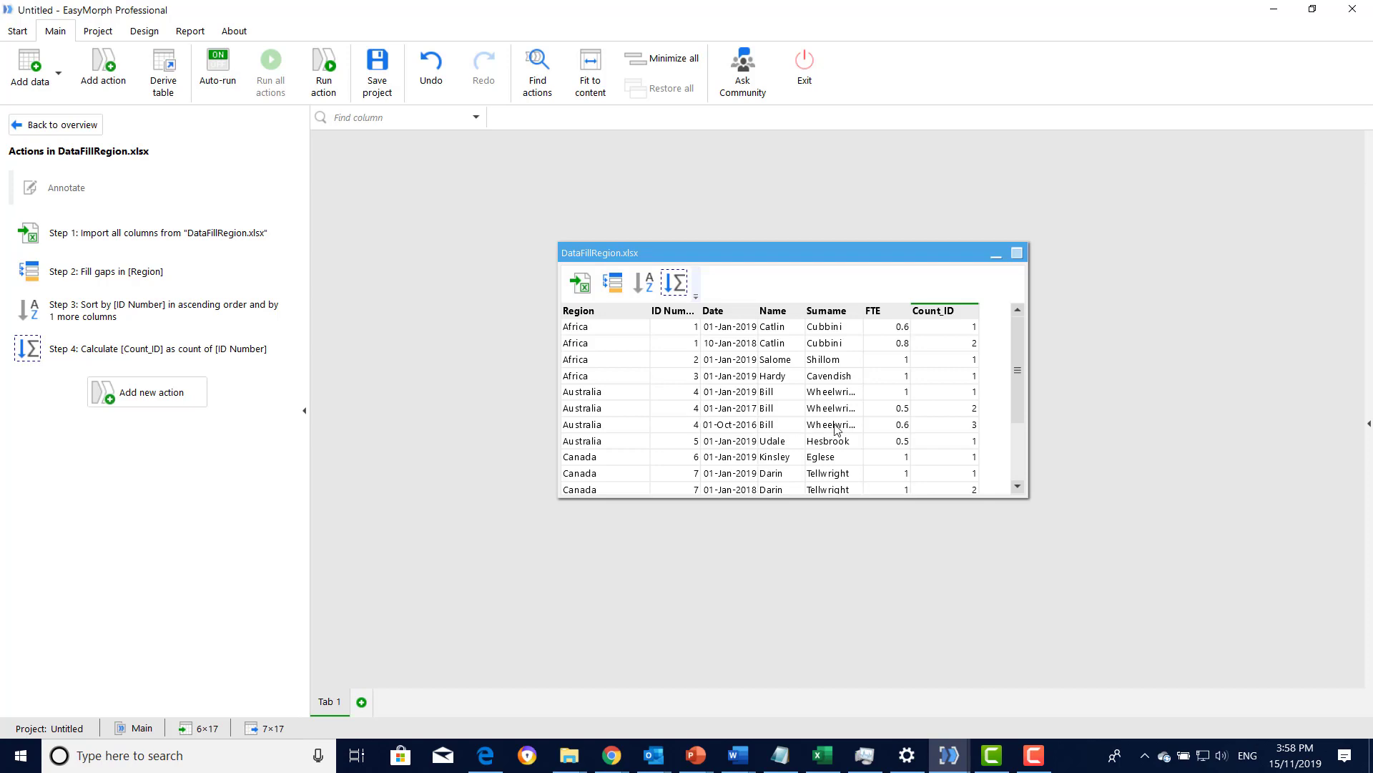
- Derive a new table from DataFillRegion.xlsx and place it beside the source table, slightly higher
scroll(912, 444, down, 2)
scroll(912, 444, up, 2)
drag(687, 258, 561, 243)
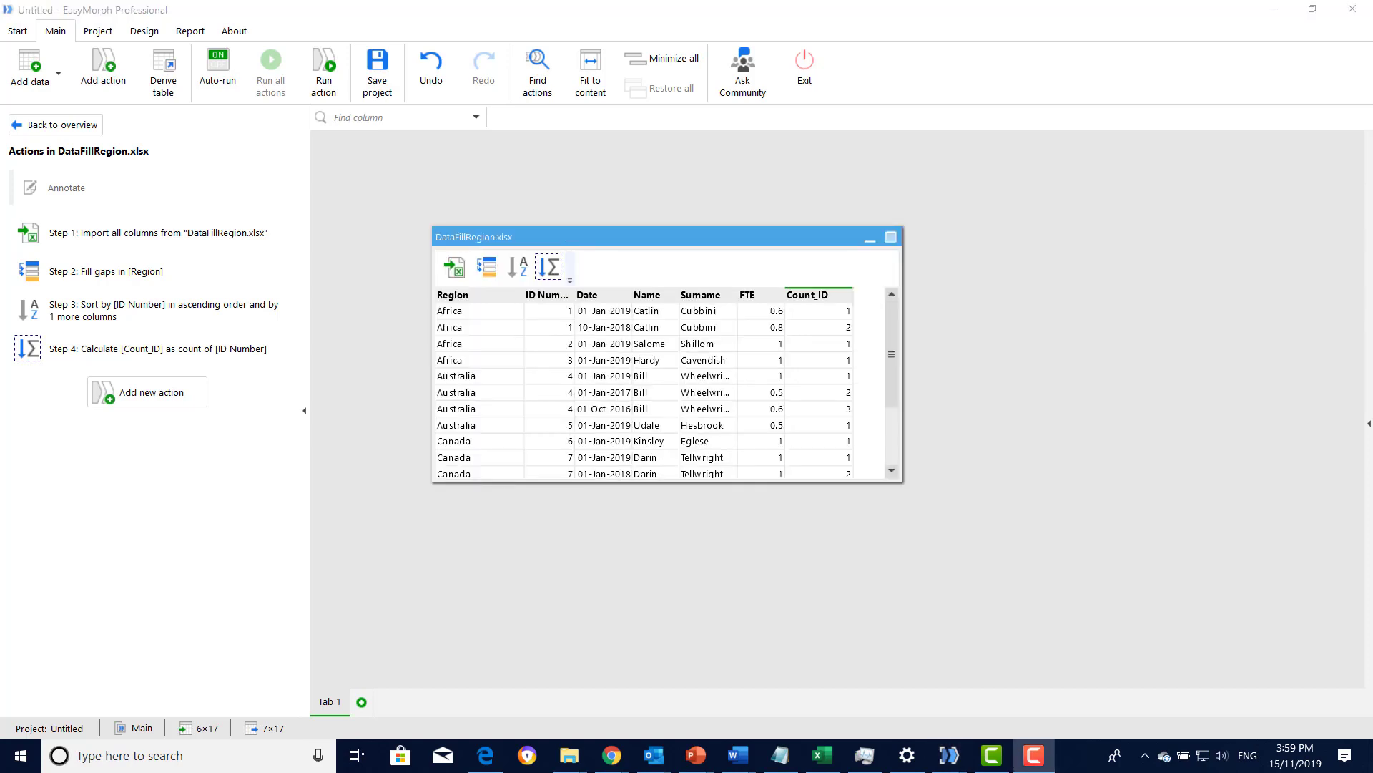
right_click(561, 239)
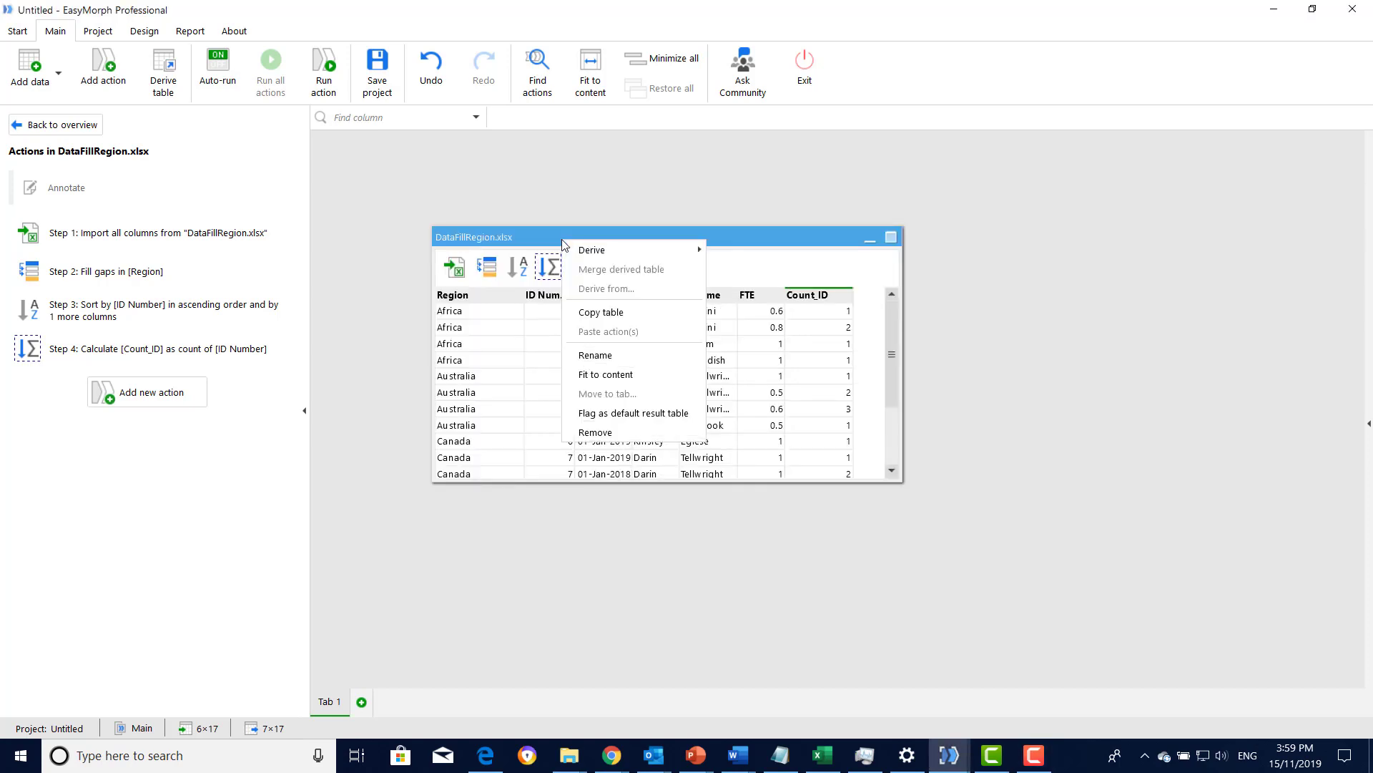
mouse_move(617, 255)
click(744, 254)
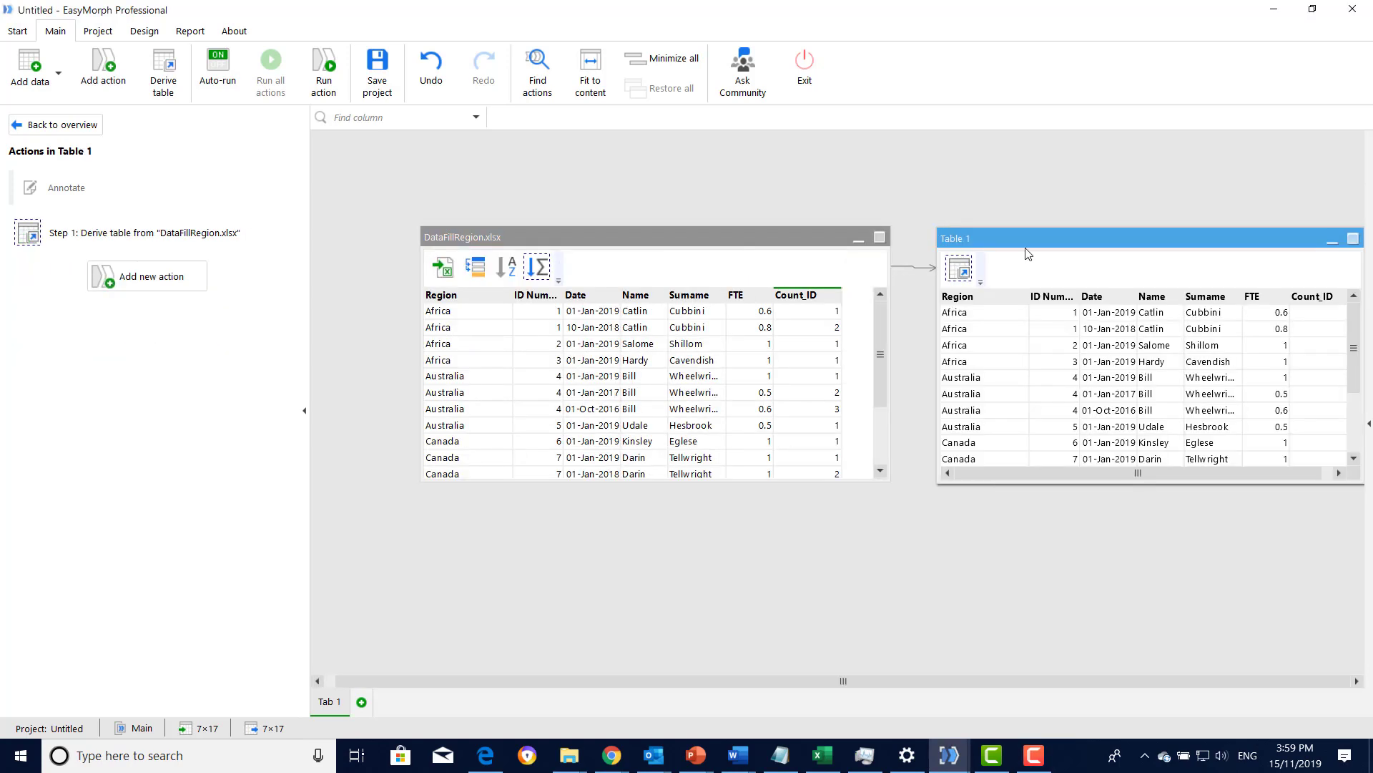
drag(1025, 243, 1011, 202)
- Rename the derived table as "1st Record +"
right_click(989, 195)
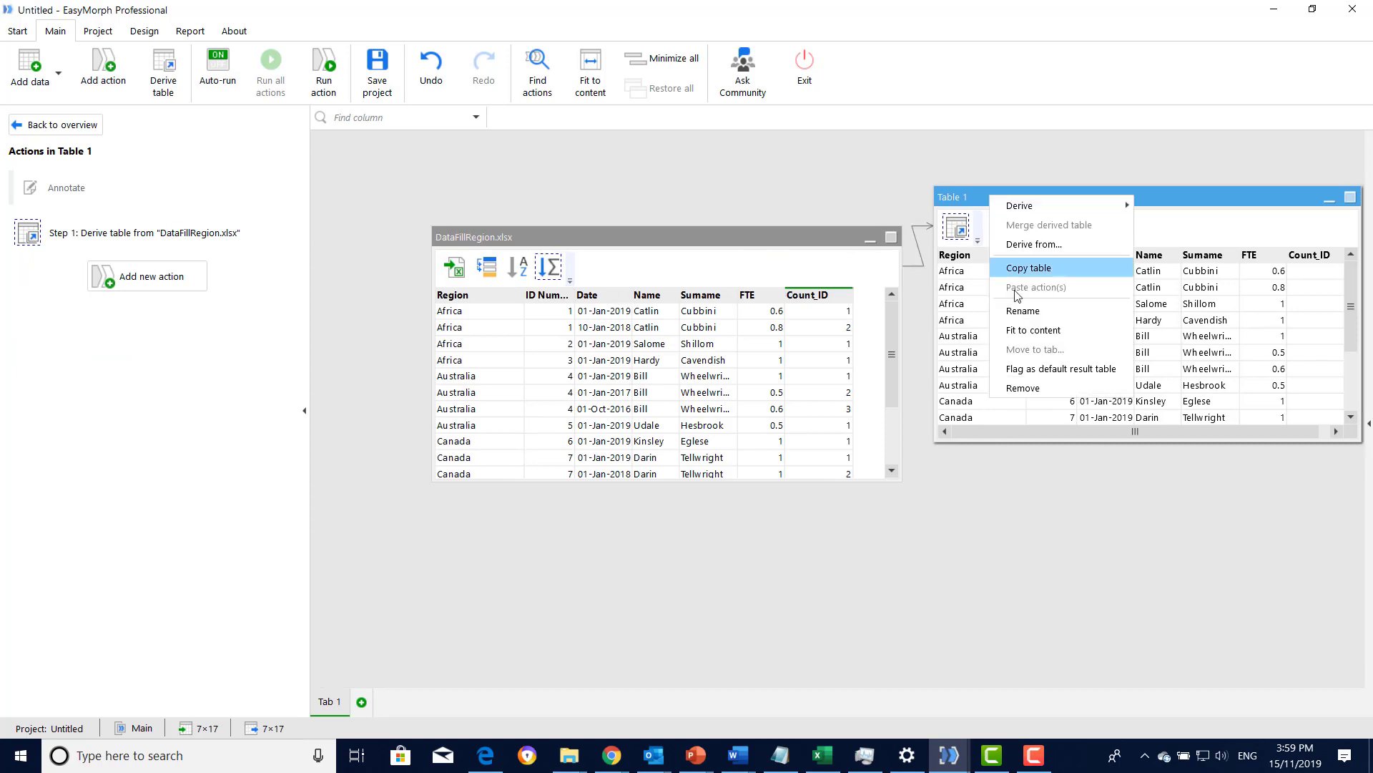
click(1017, 319)
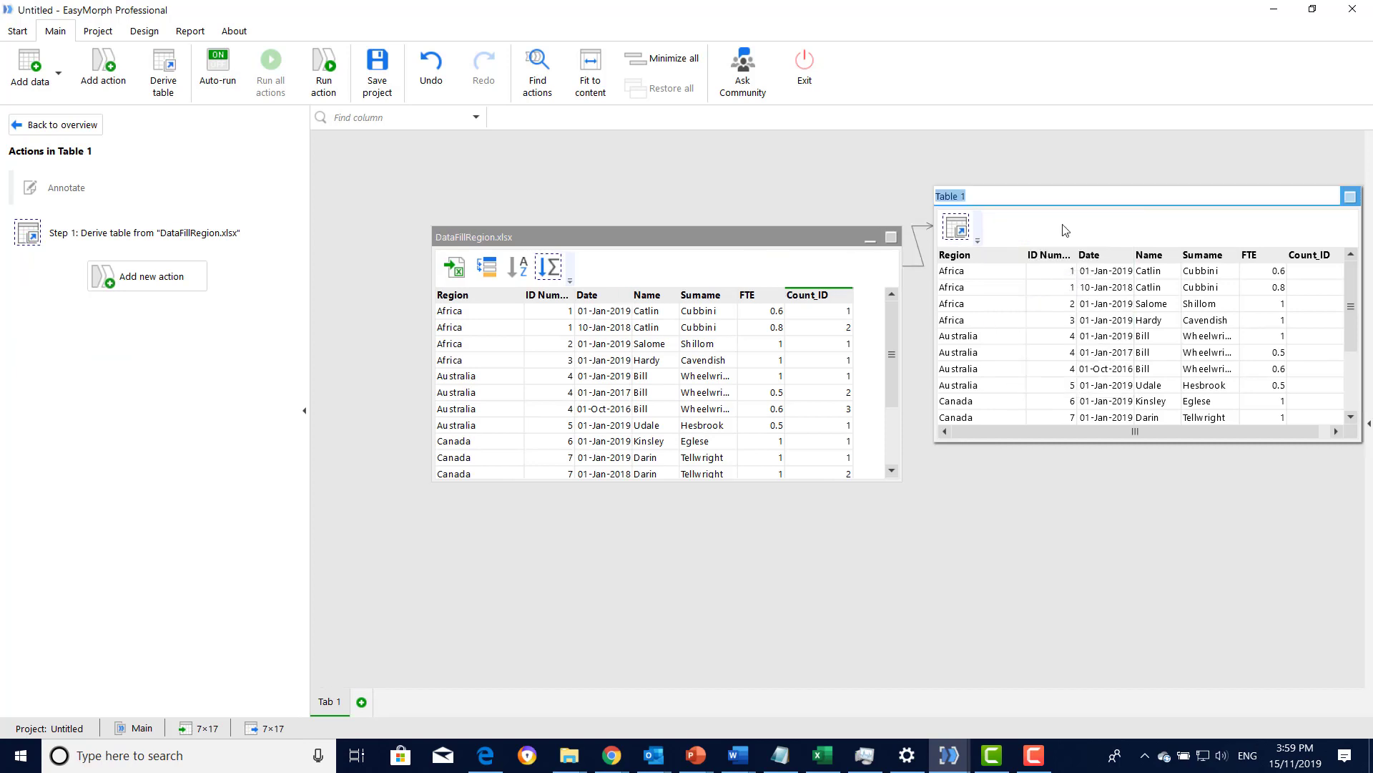
text(1)
key(Return)
- Copy the "1st Record +" table, paste the copy below it, and rename the copy as "2nd Record"
right_click(1066, 229)
click(1091, 266)
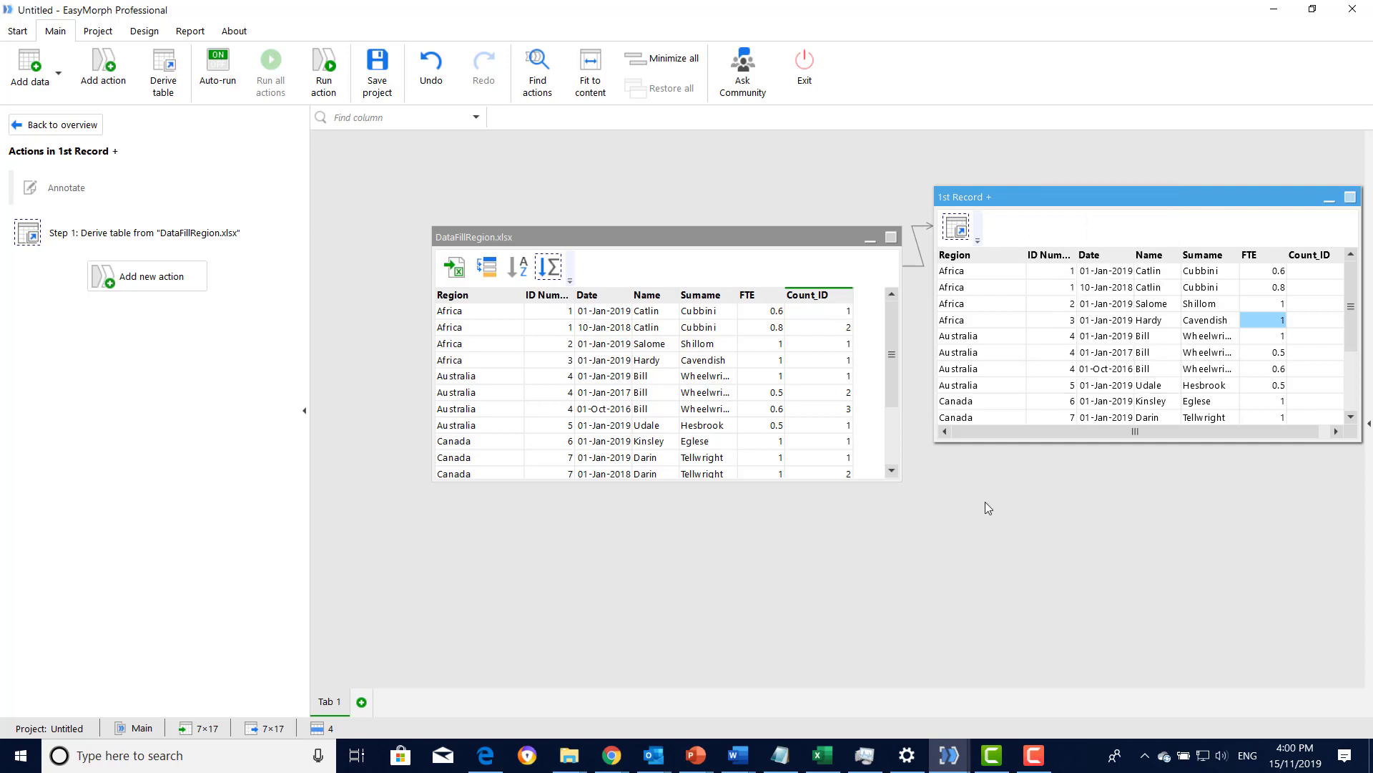
right_click(964, 432)
click(999, 547)
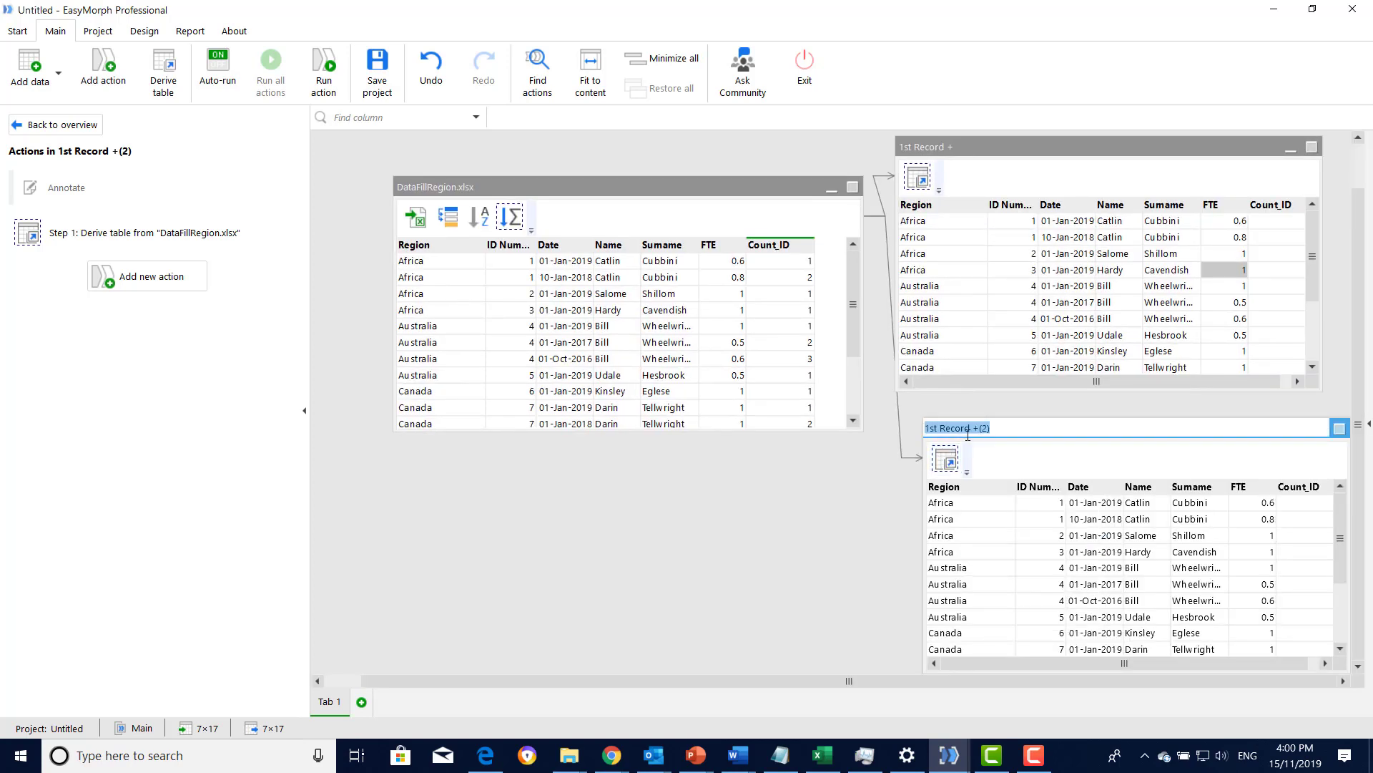
text(2nd Record)
key(Return)
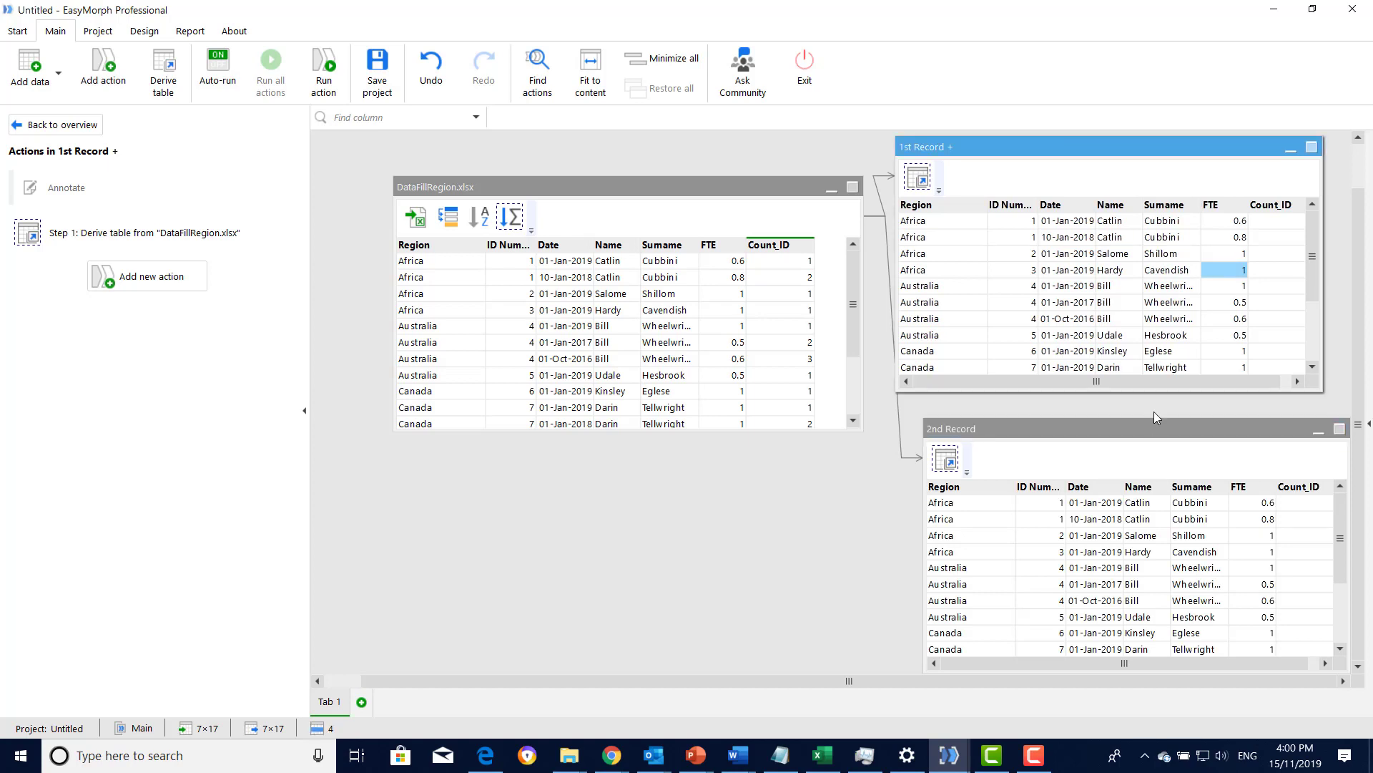
- Filter the "1st Record +" table to keep only rows where Count_ID is 1
drag(1152, 382, 1324, 382)
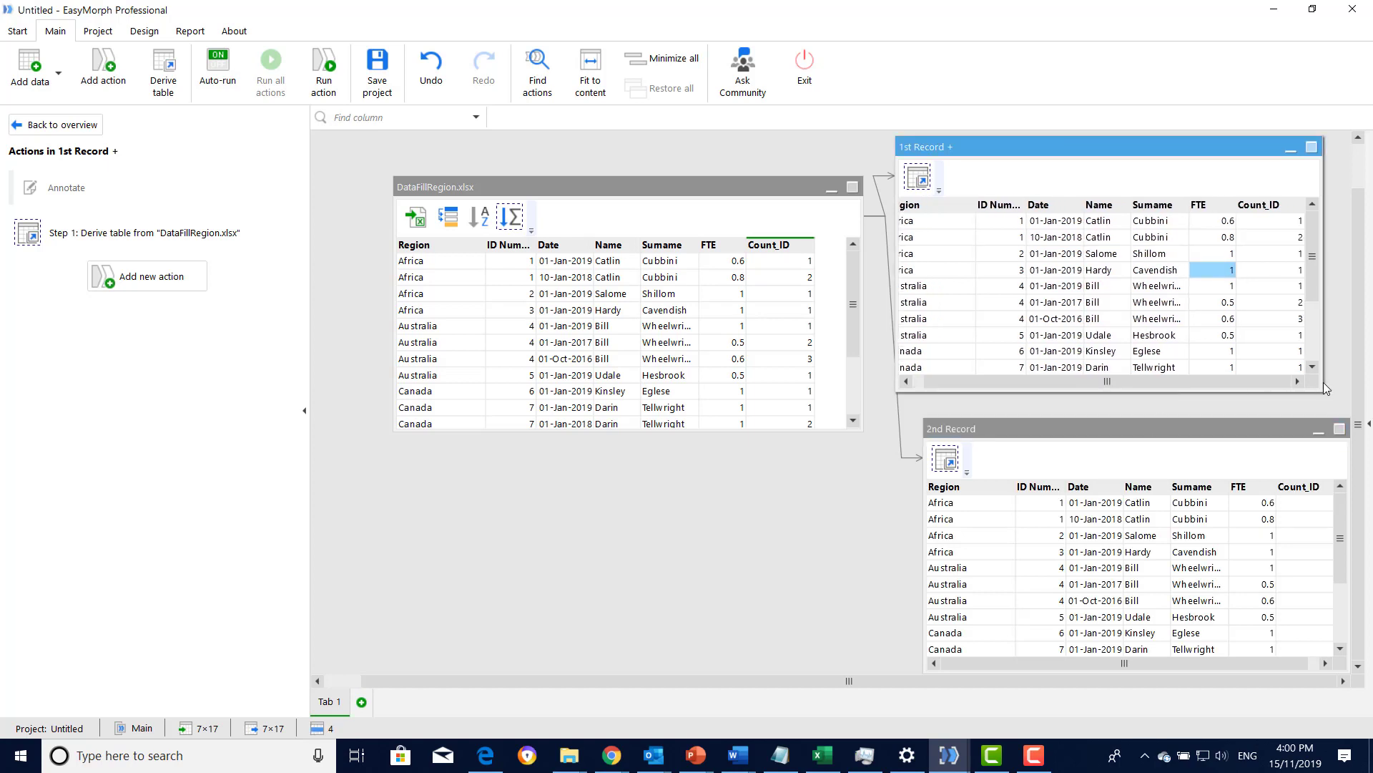
click(1296, 206)
click(1296, 206)
click(1256, 213)
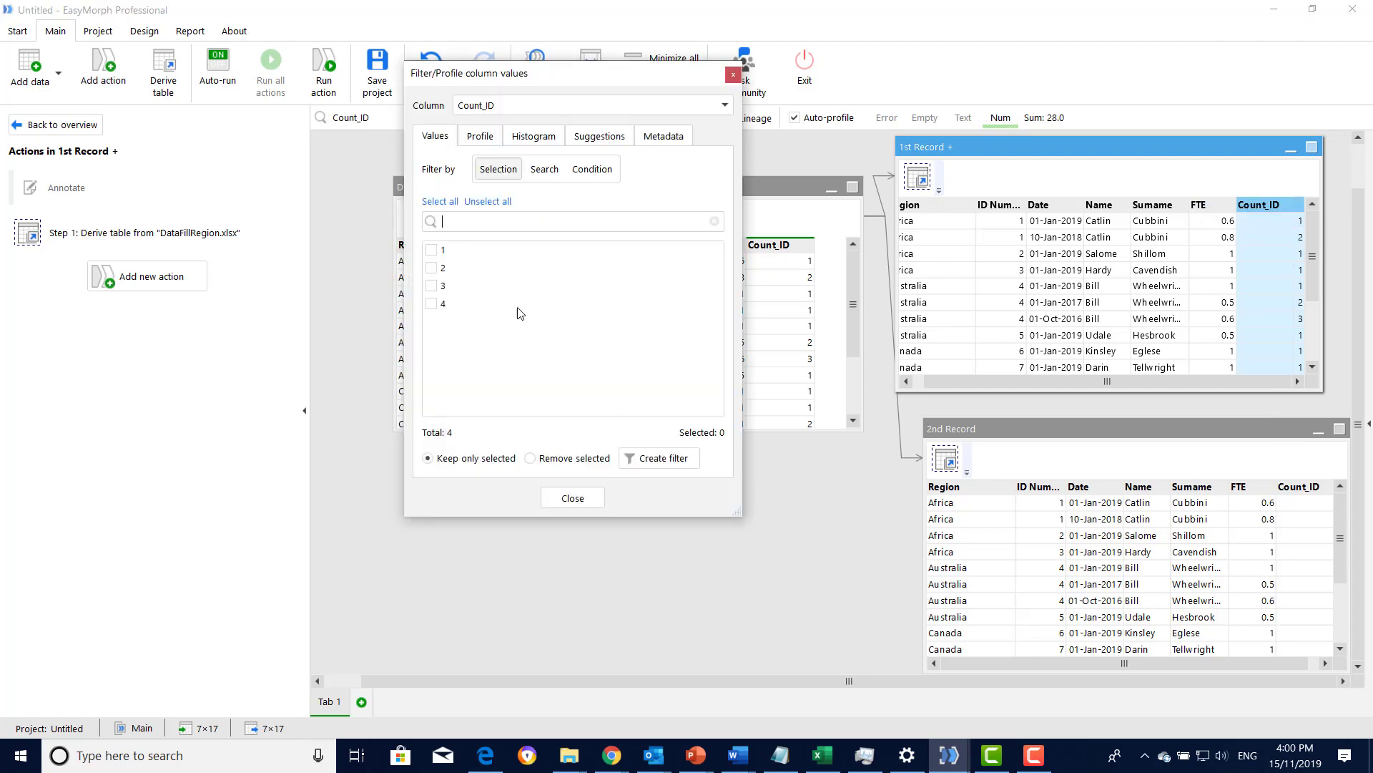
click(438, 252)
click(659, 458)
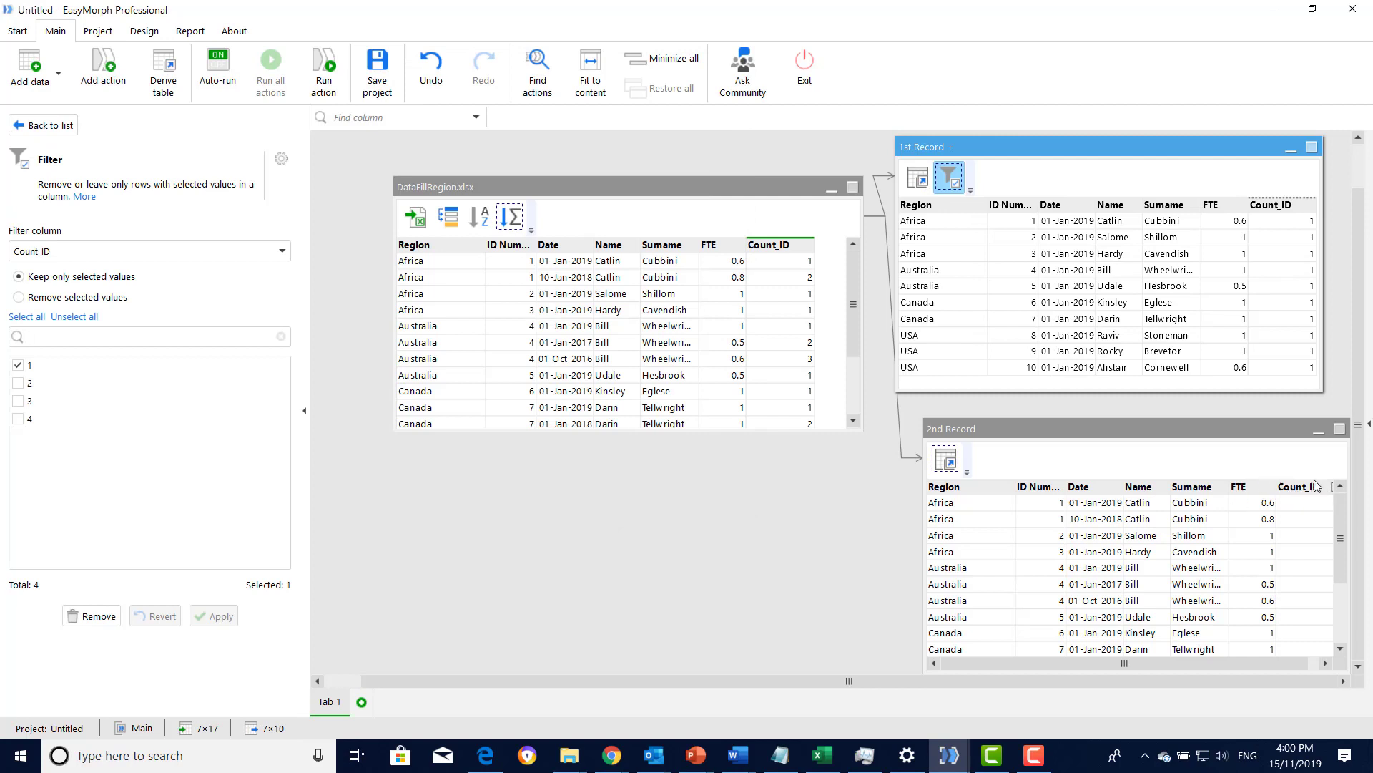
- Widen the "2nd Record" table and filter it to keep only rows where Count_ID is 2
drag(1263, 432, 1111, 422)
drag(1226, 526, 1325, 526)
click(1212, 487)
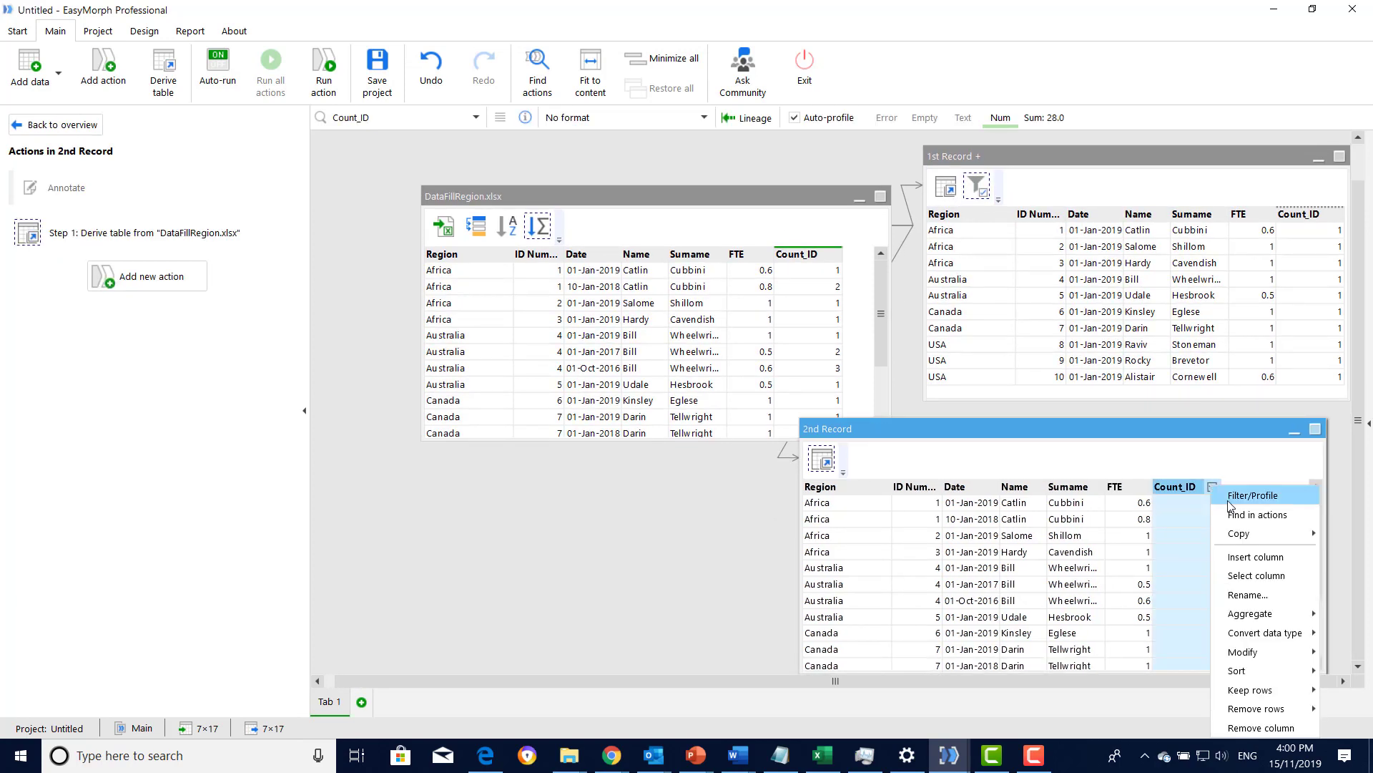
click(1244, 495)
click(431, 267)
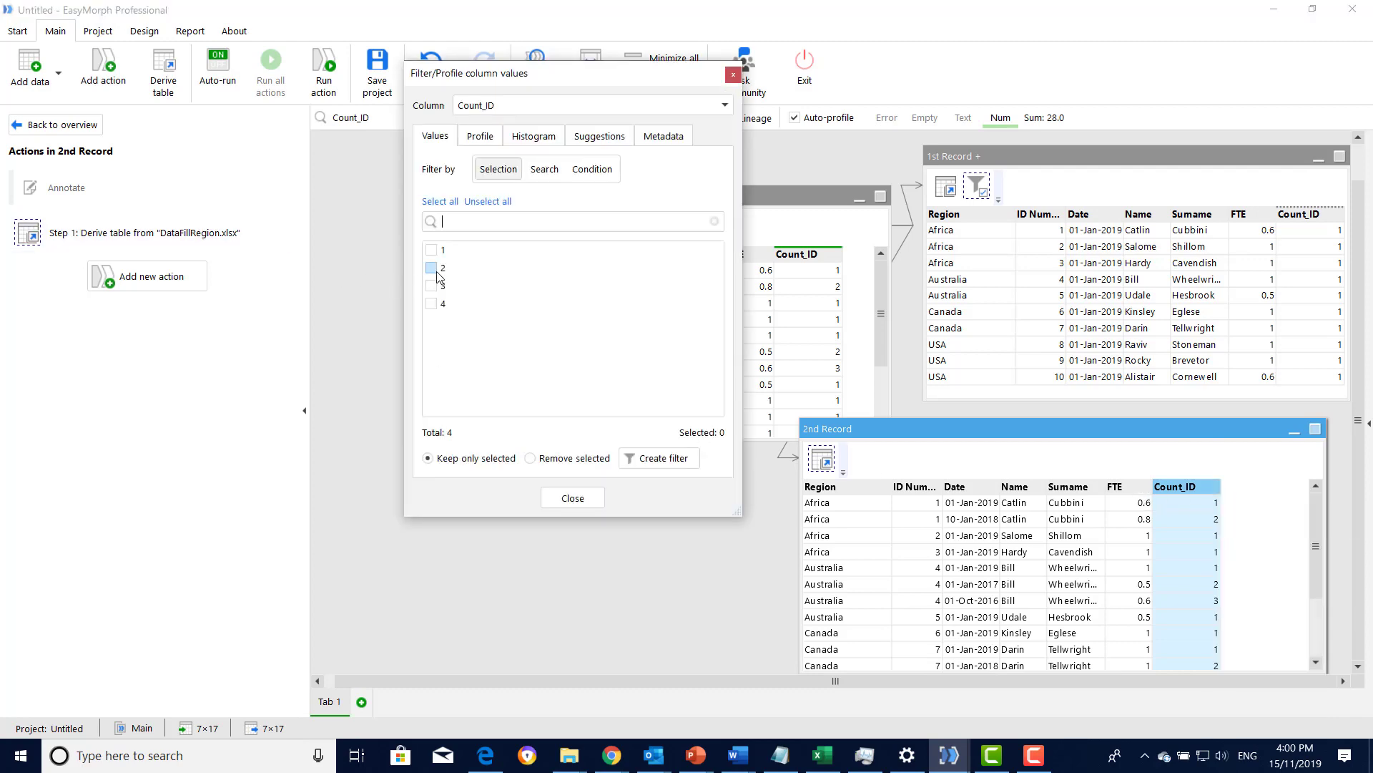
click(659, 457)
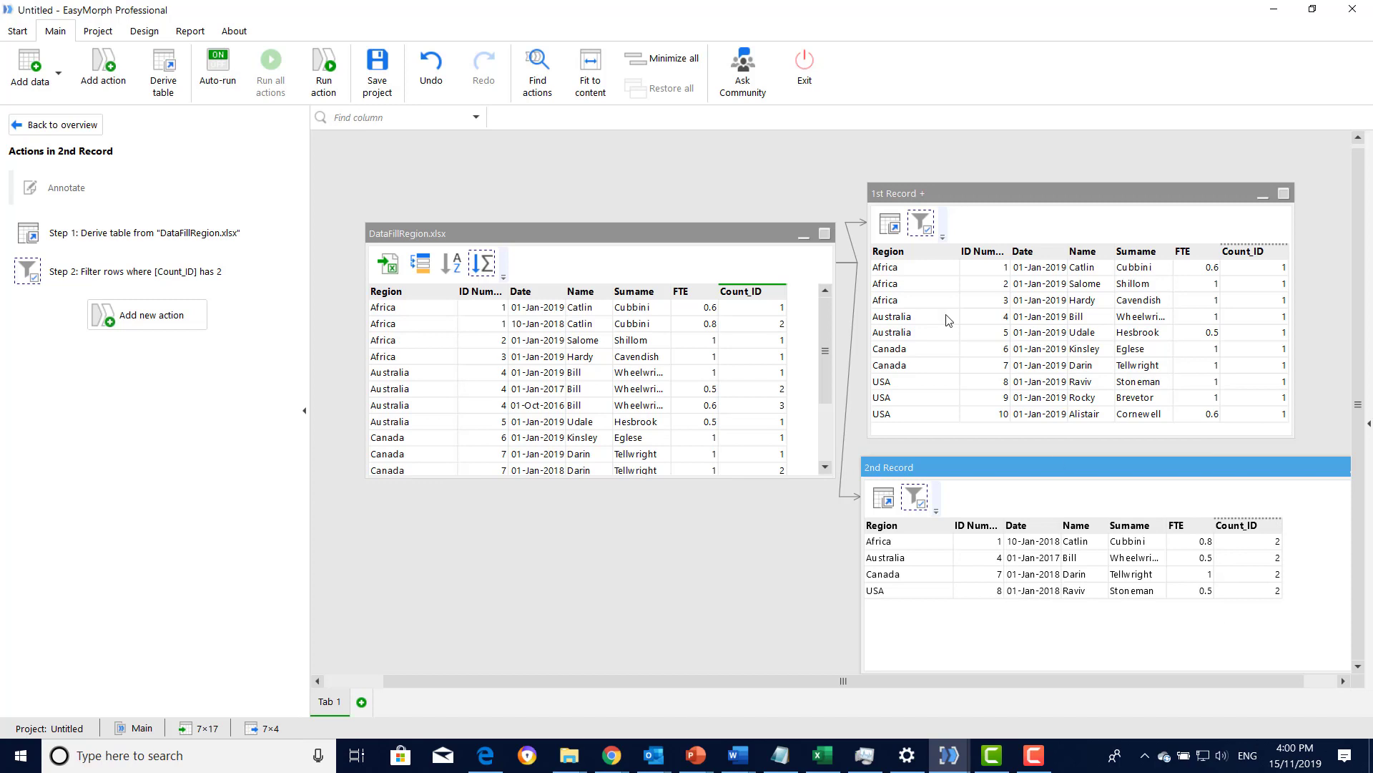
- Add a "Merge another table" action to "1st Record +" that takes its columns from "2nd Record"
click(944, 193)
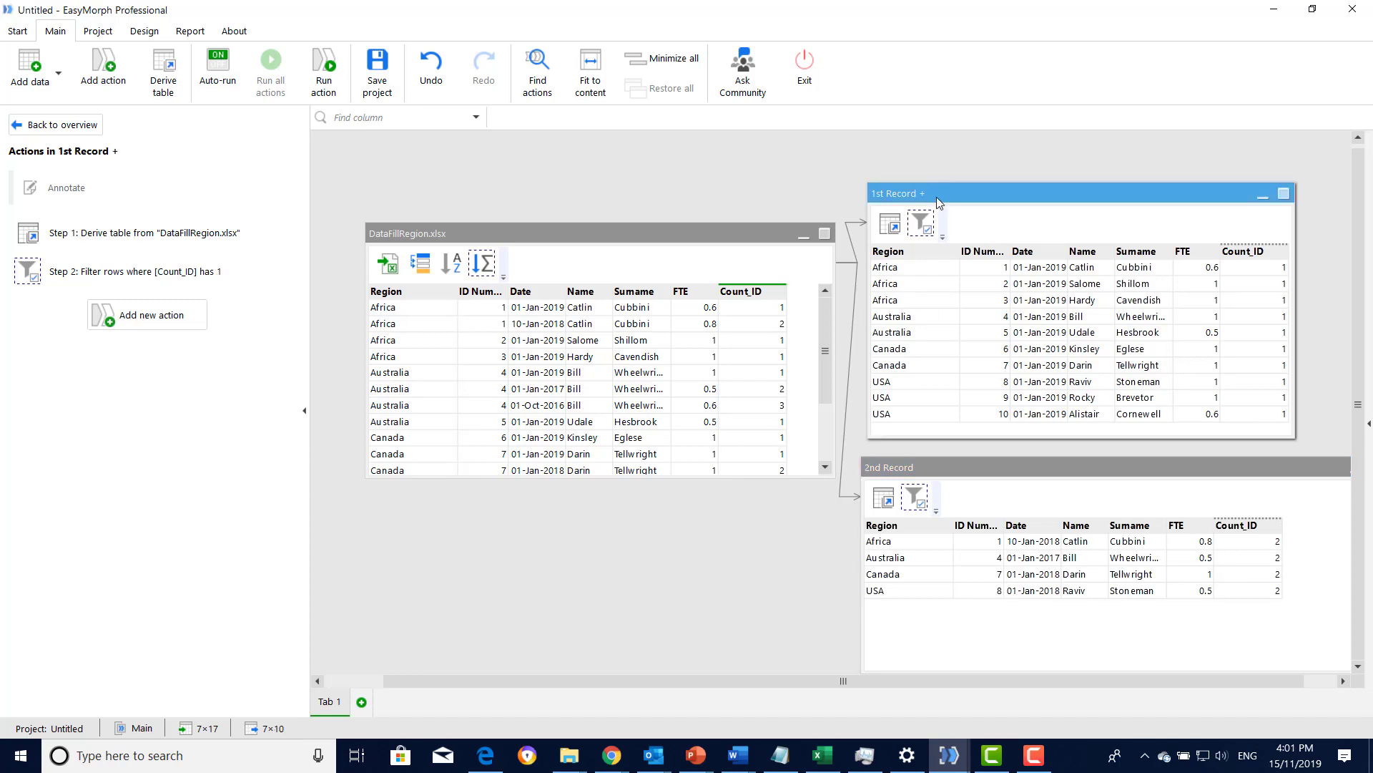
click(96, 84)
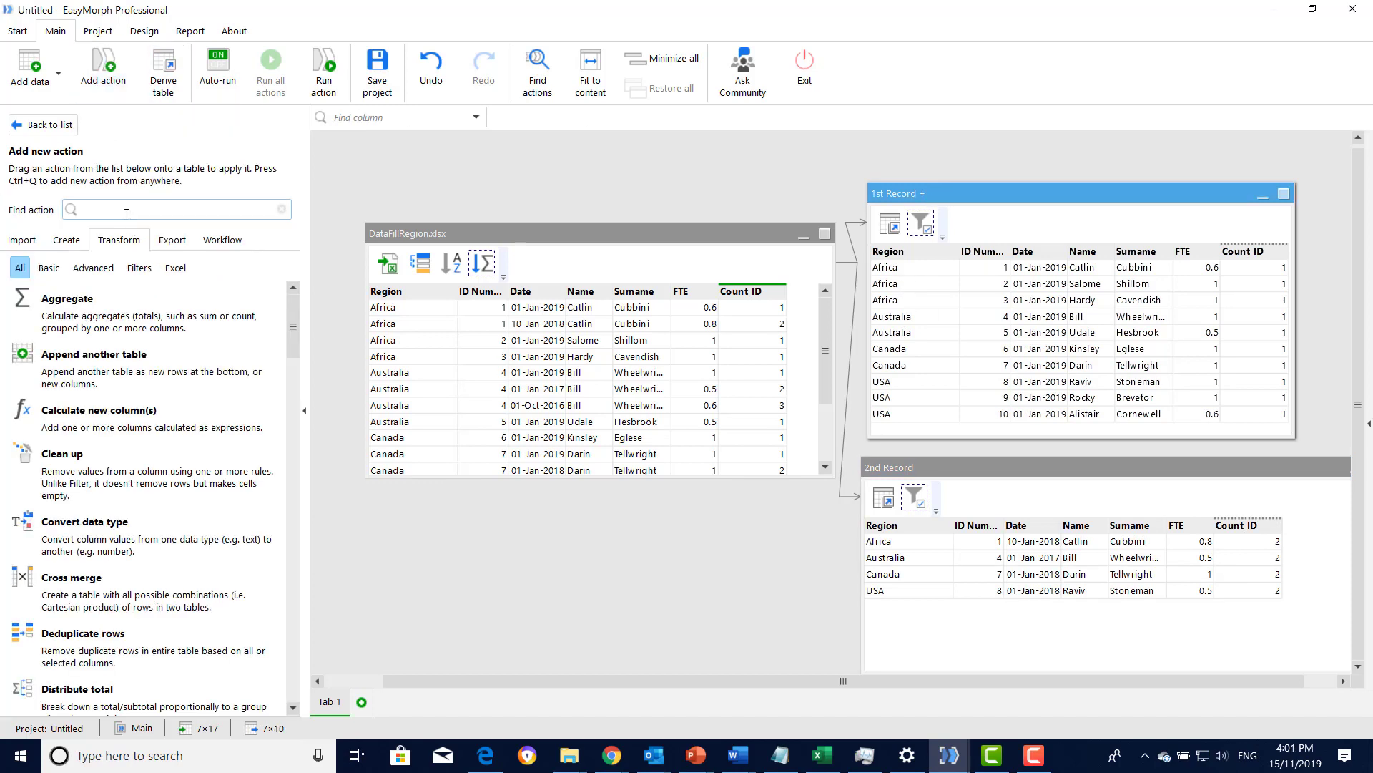
text(Merge)
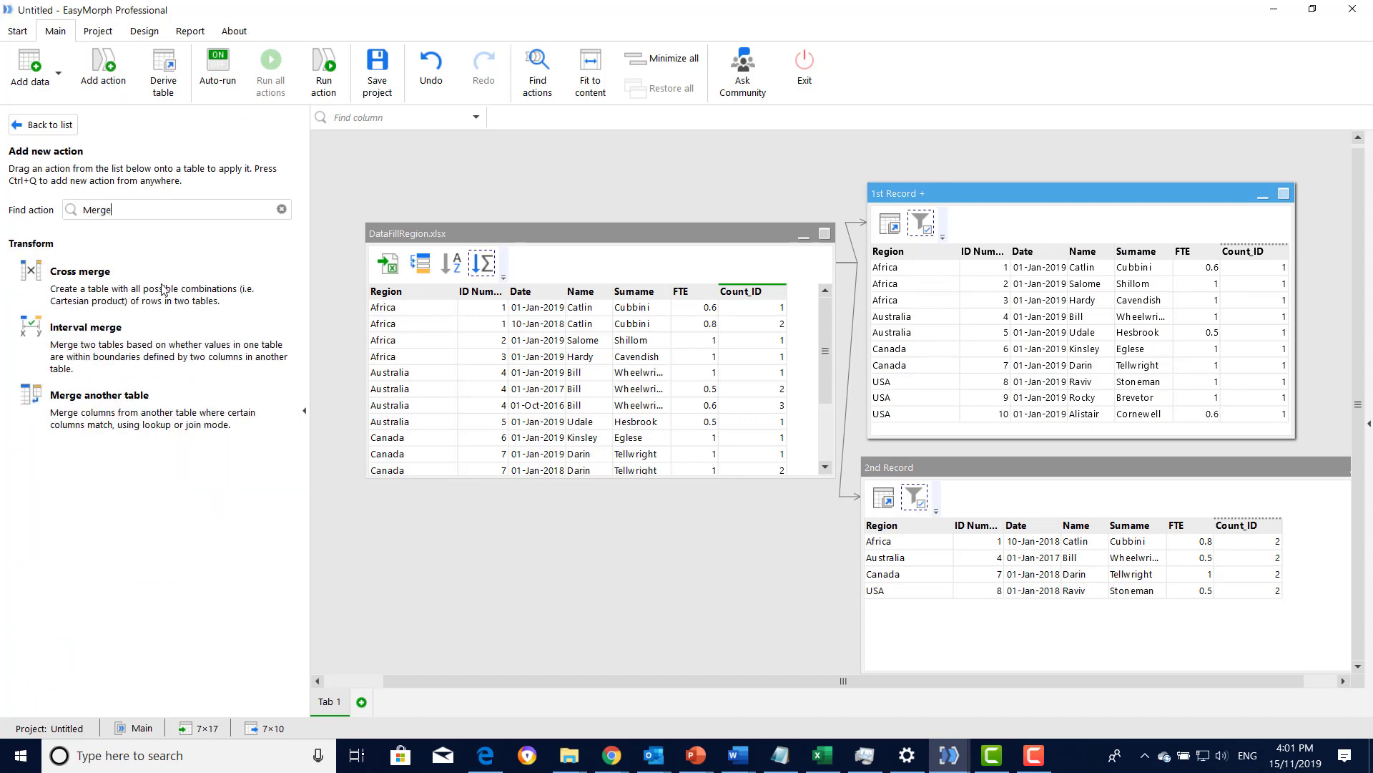
double_click(144, 400)
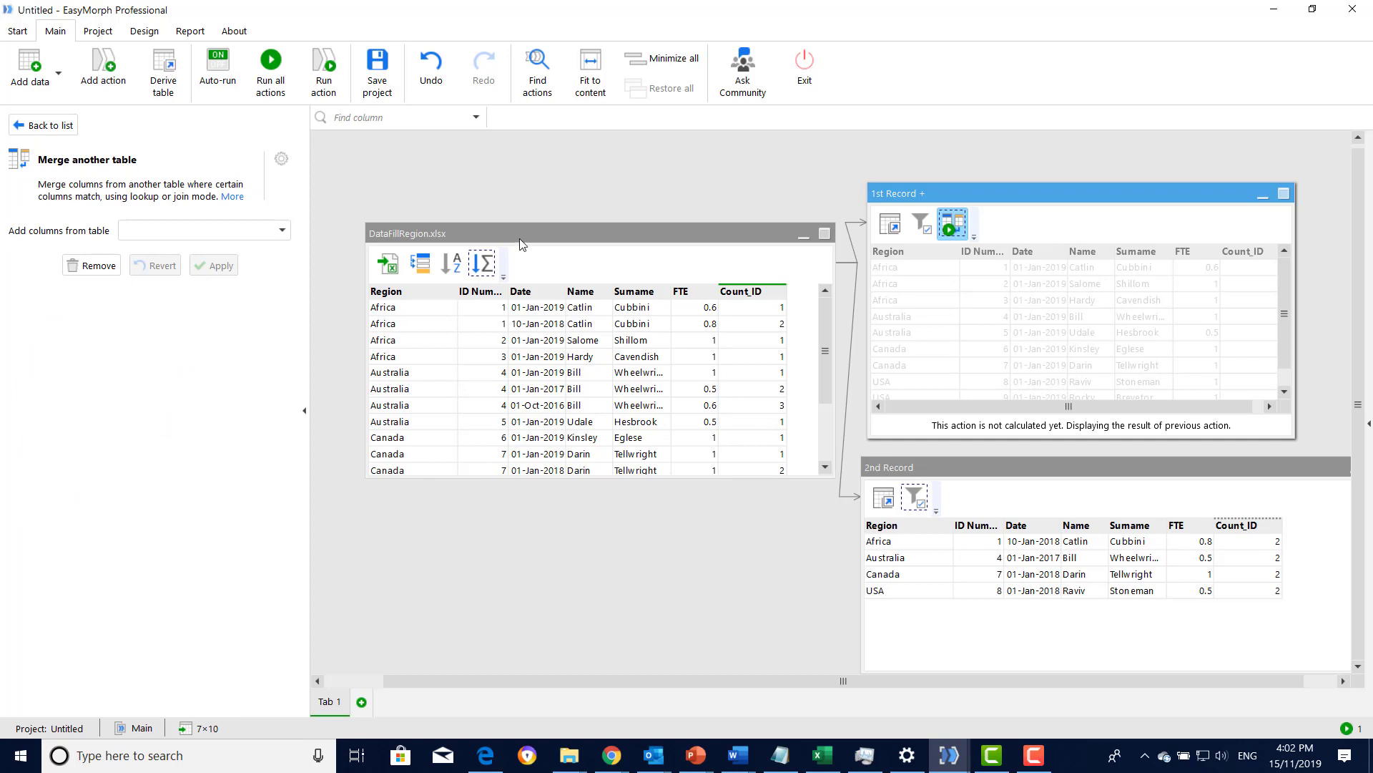
click(282, 230)
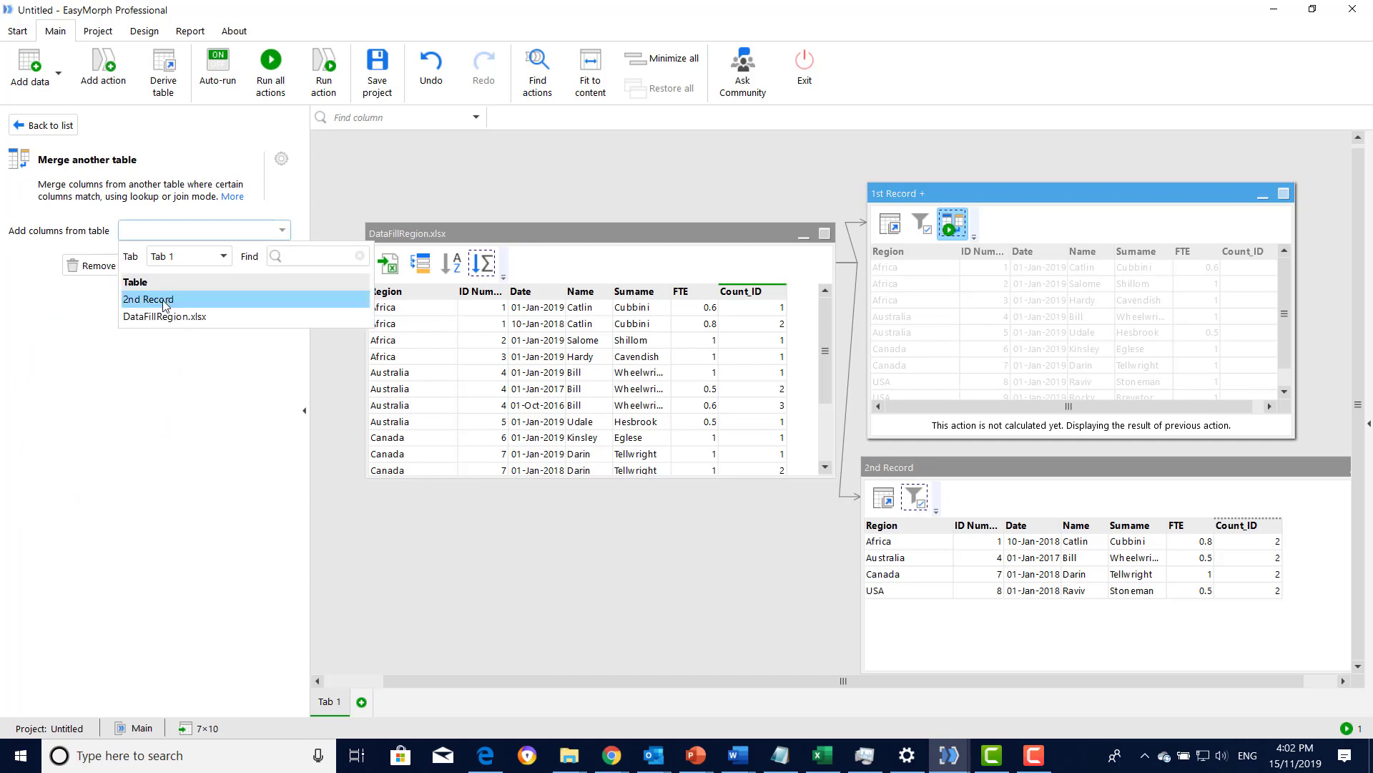
click(162, 299)
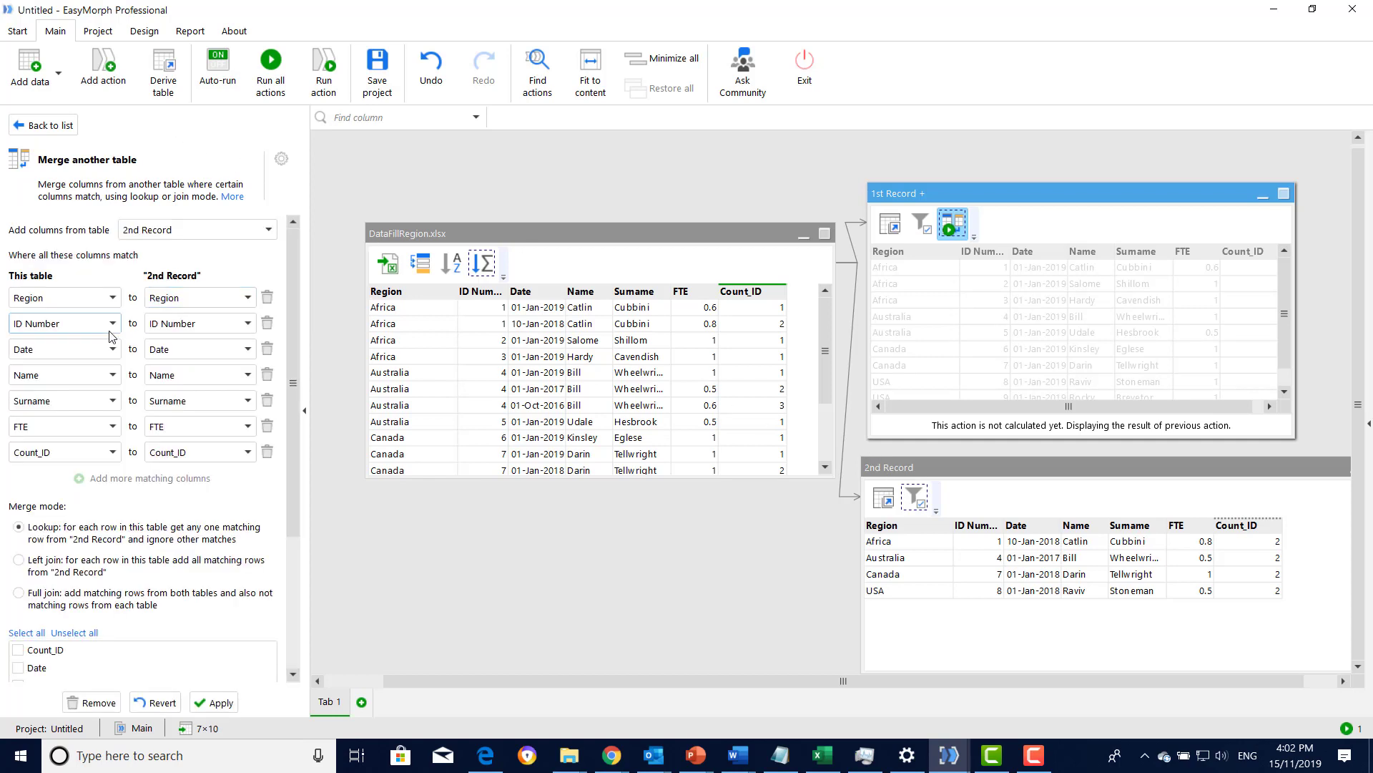
- Match the merge on ID Number only, removing all other column pairs, add the FTE column, and apply the action
click(268, 298)
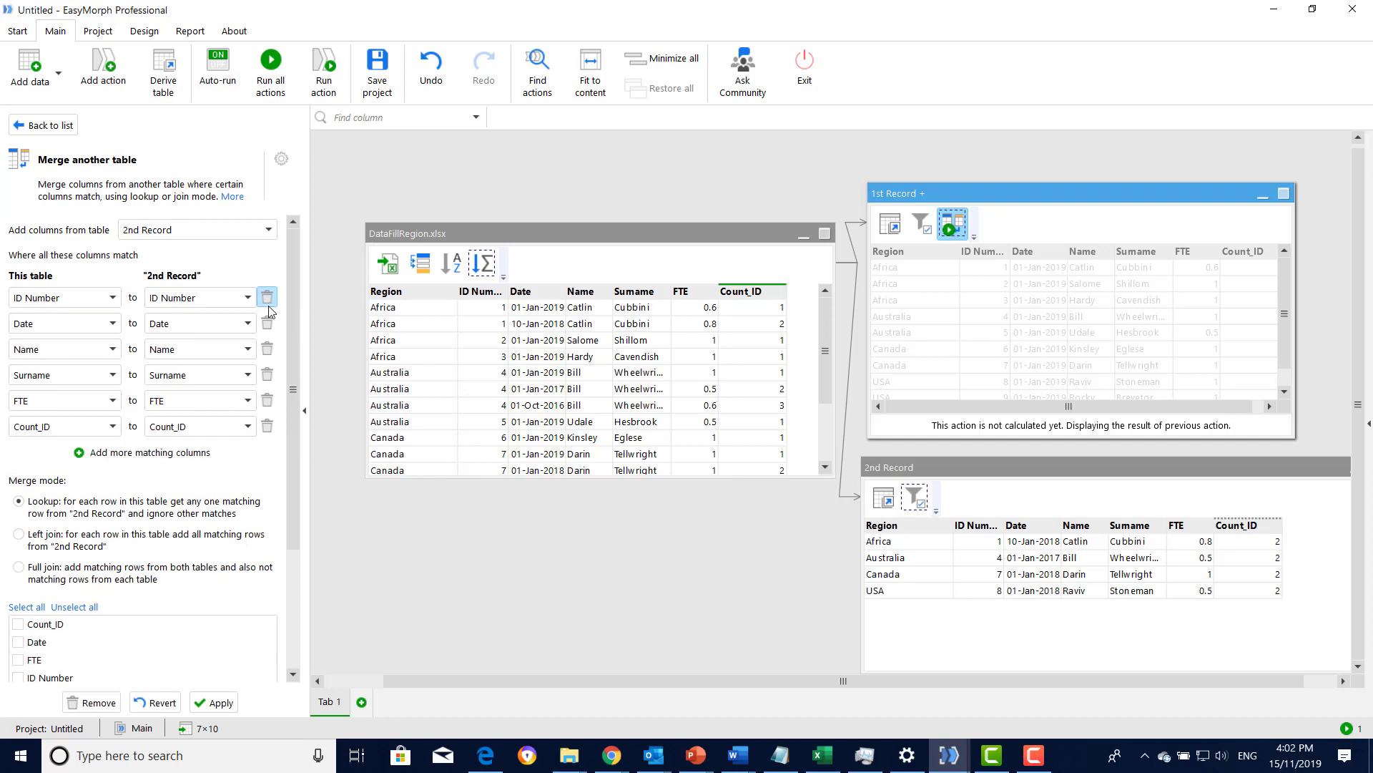
click(266, 323)
click(266, 324)
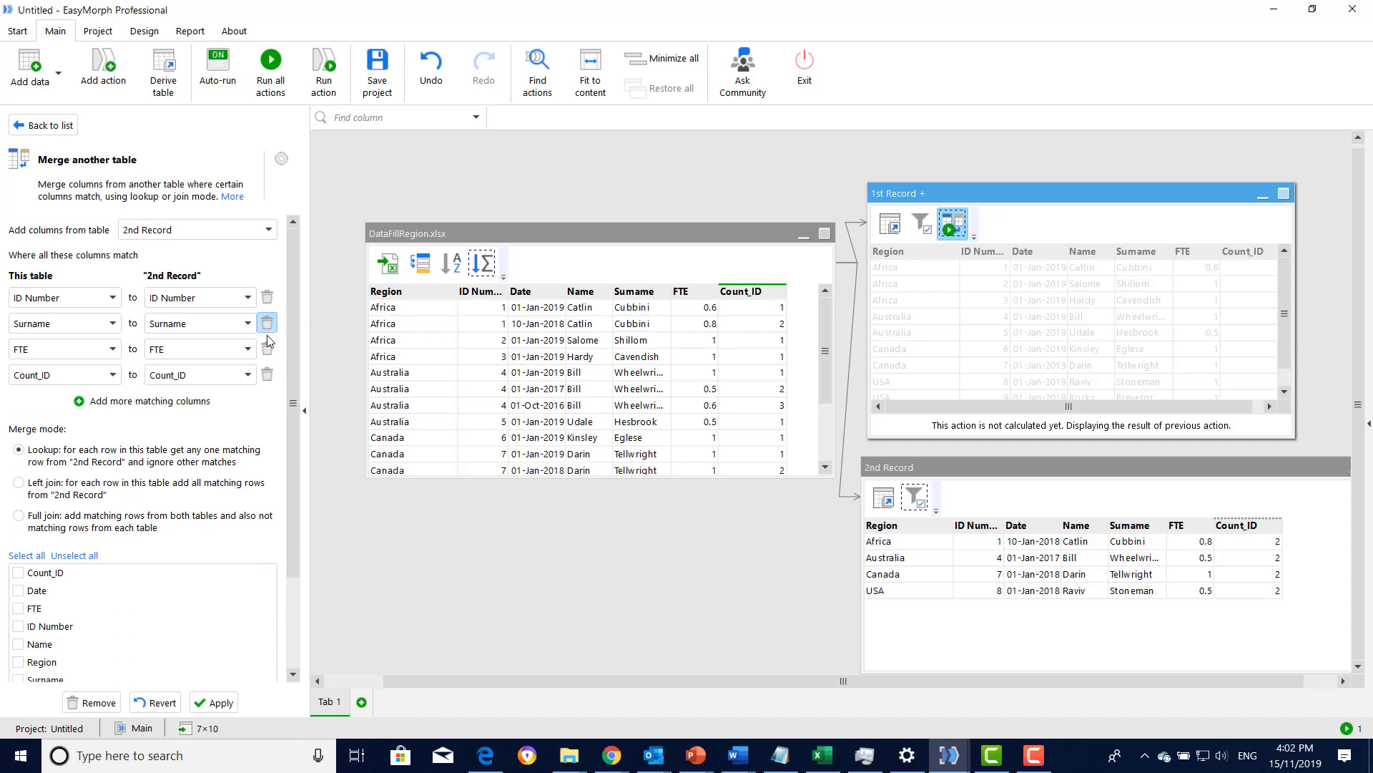
click(267, 348)
click(267, 323)
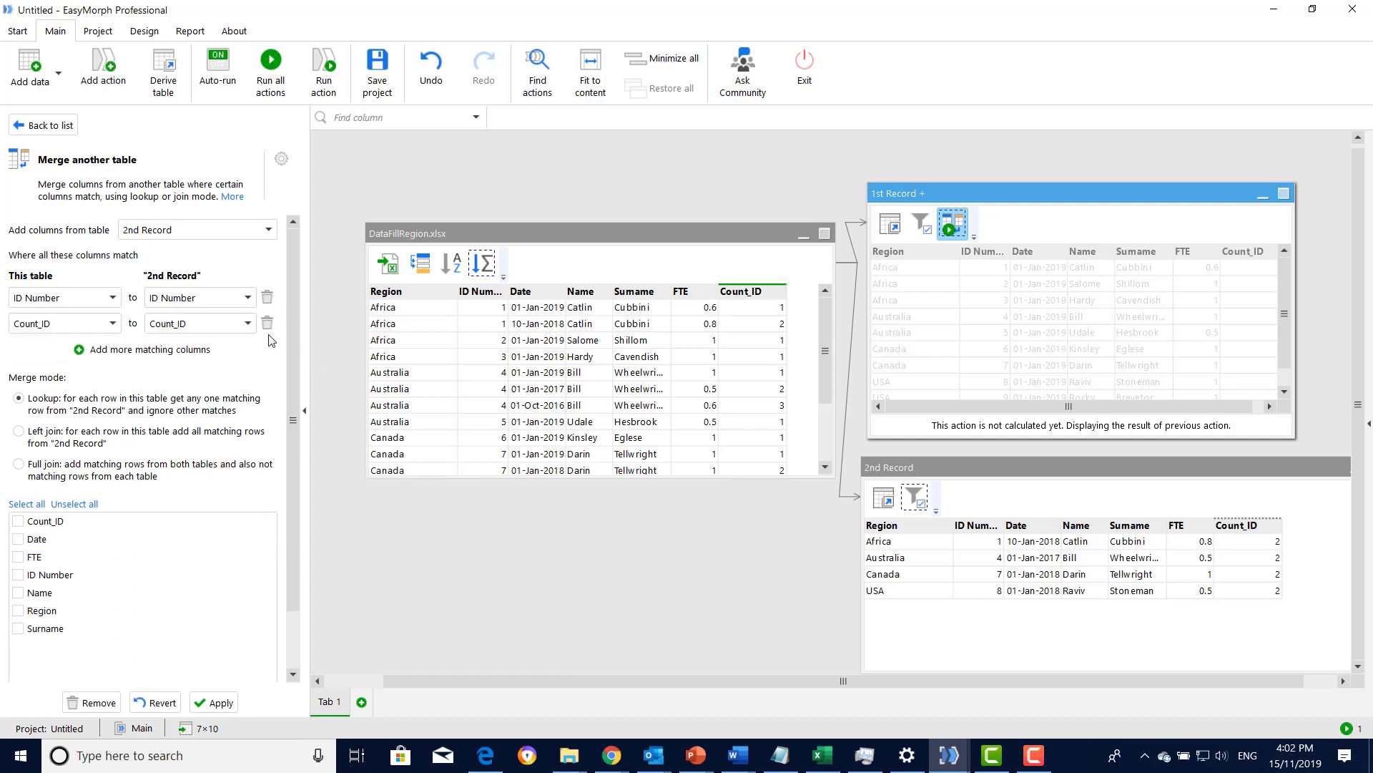
click(268, 326)
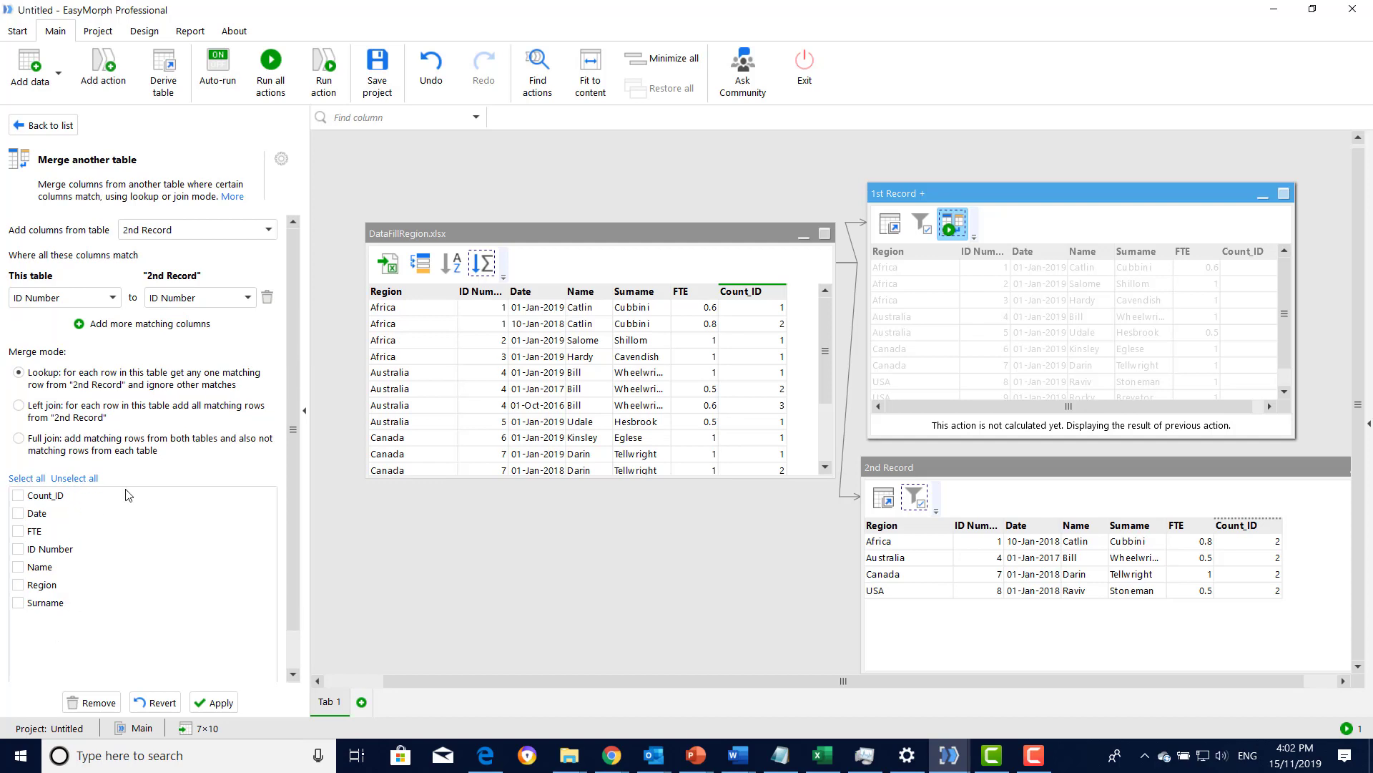
click(18, 531)
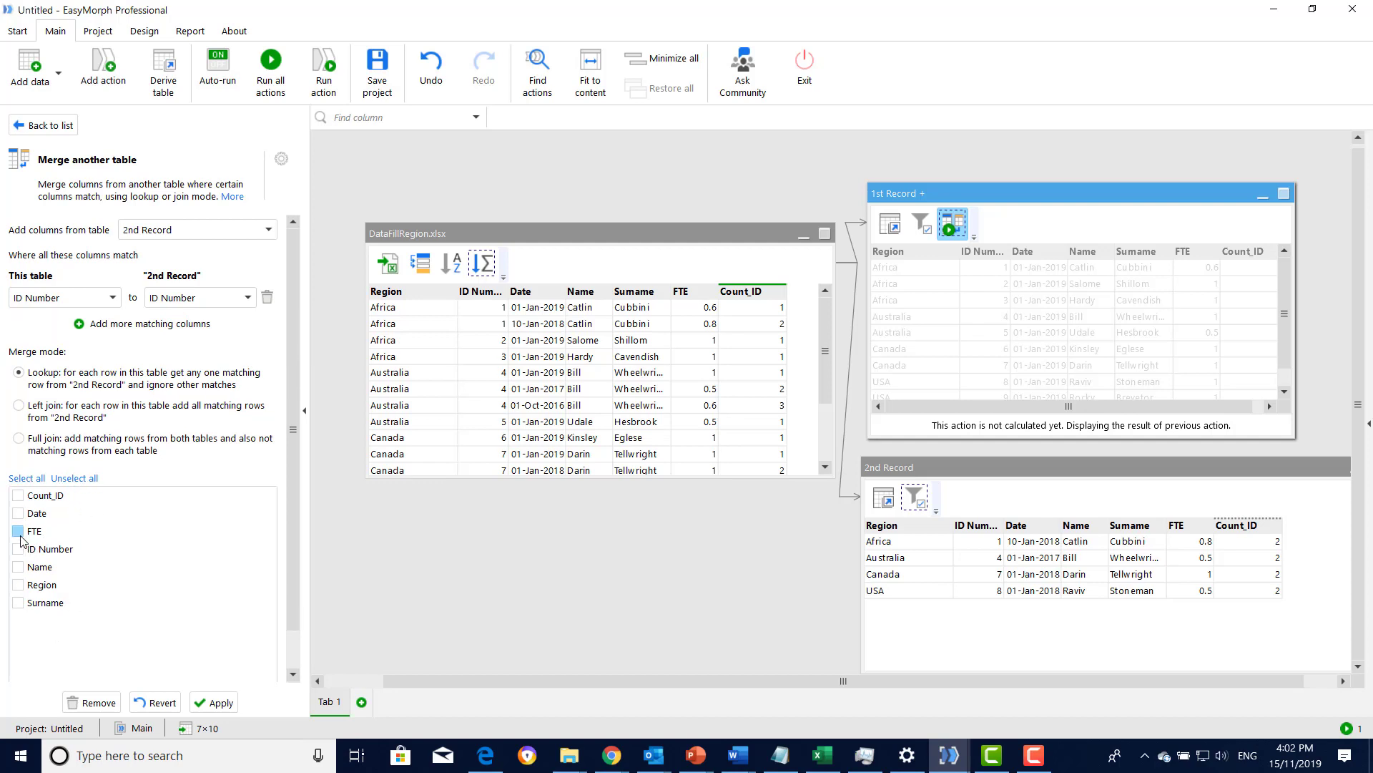
click(210, 702)
- Rename the merged FTE(2) column in "1st Record +" as PreviousFTE
click(1148, 427)
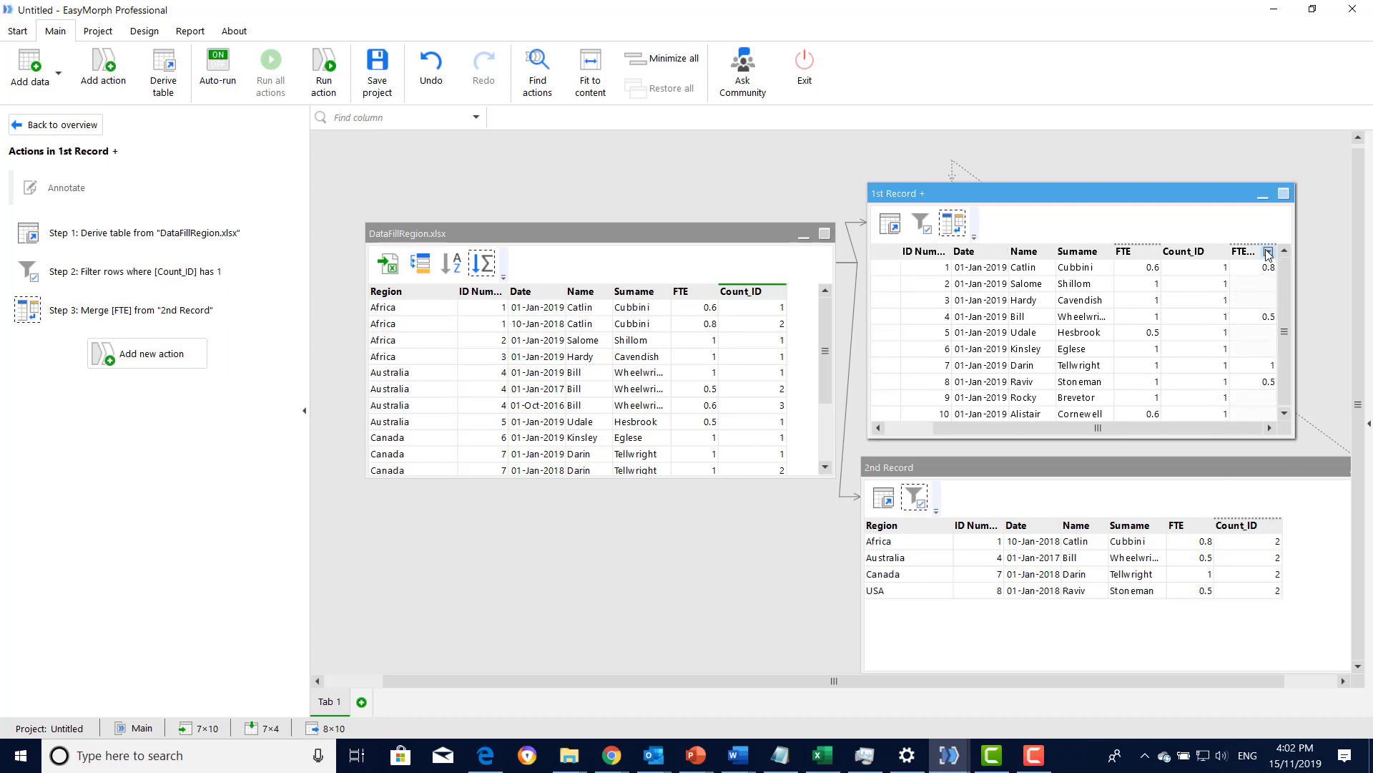
click(1267, 251)
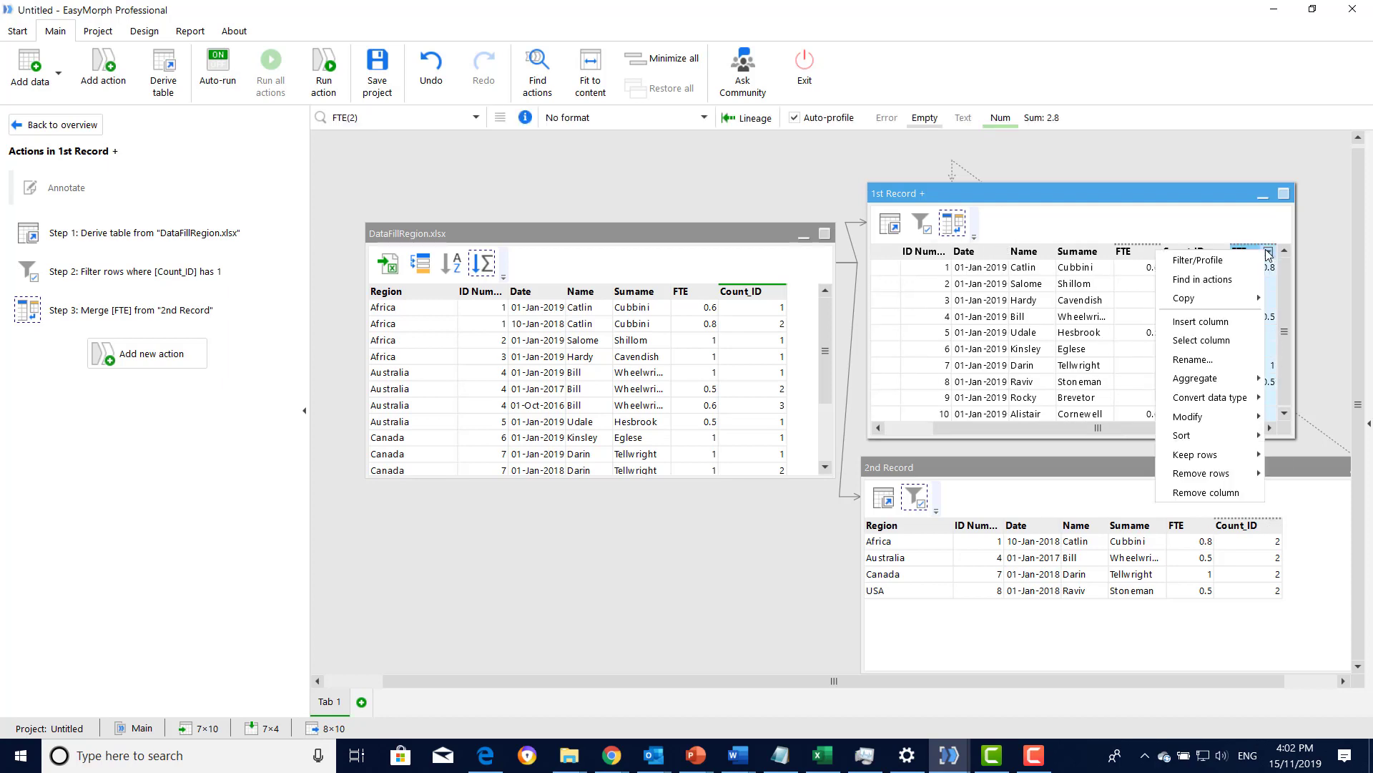
click(1216, 359)
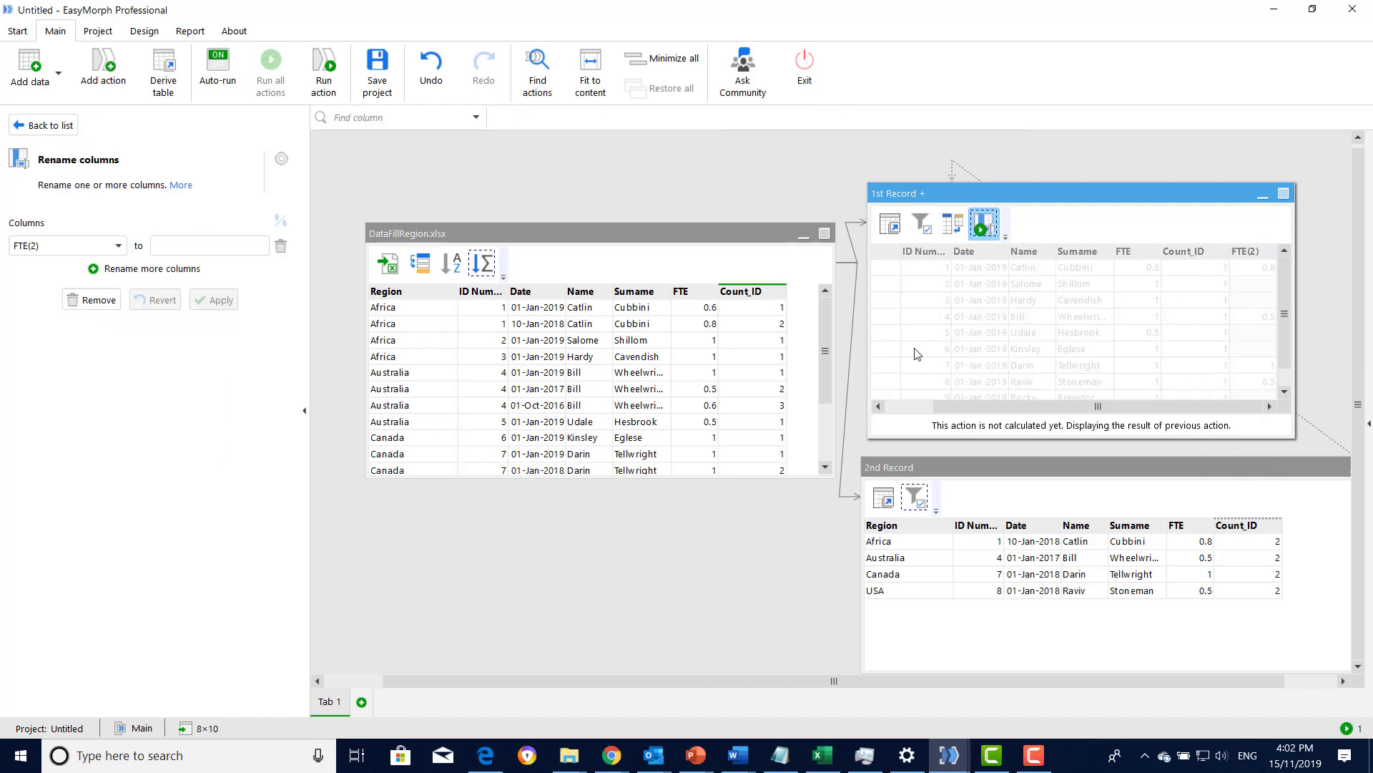
click(203, 240)
text(PRe)
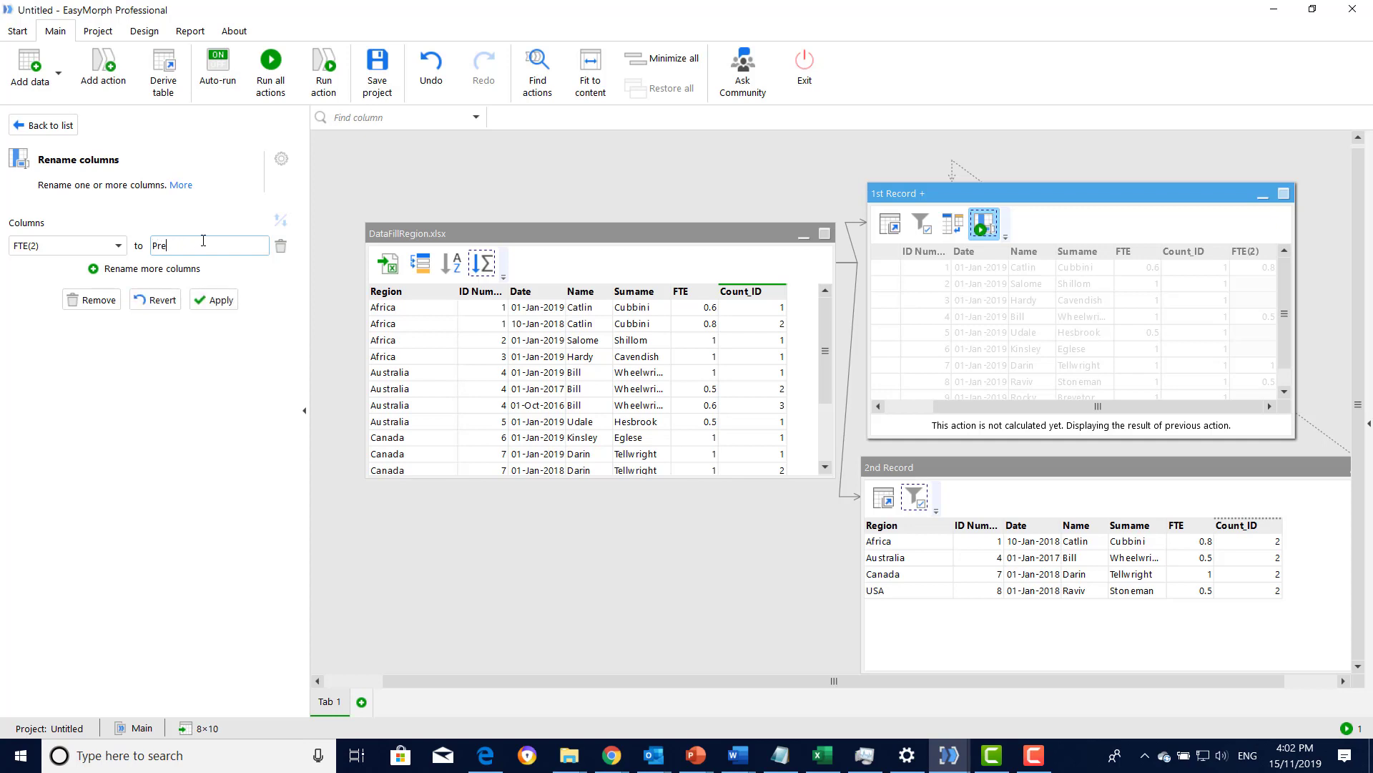
text(viousFTE)
click(217, 301)
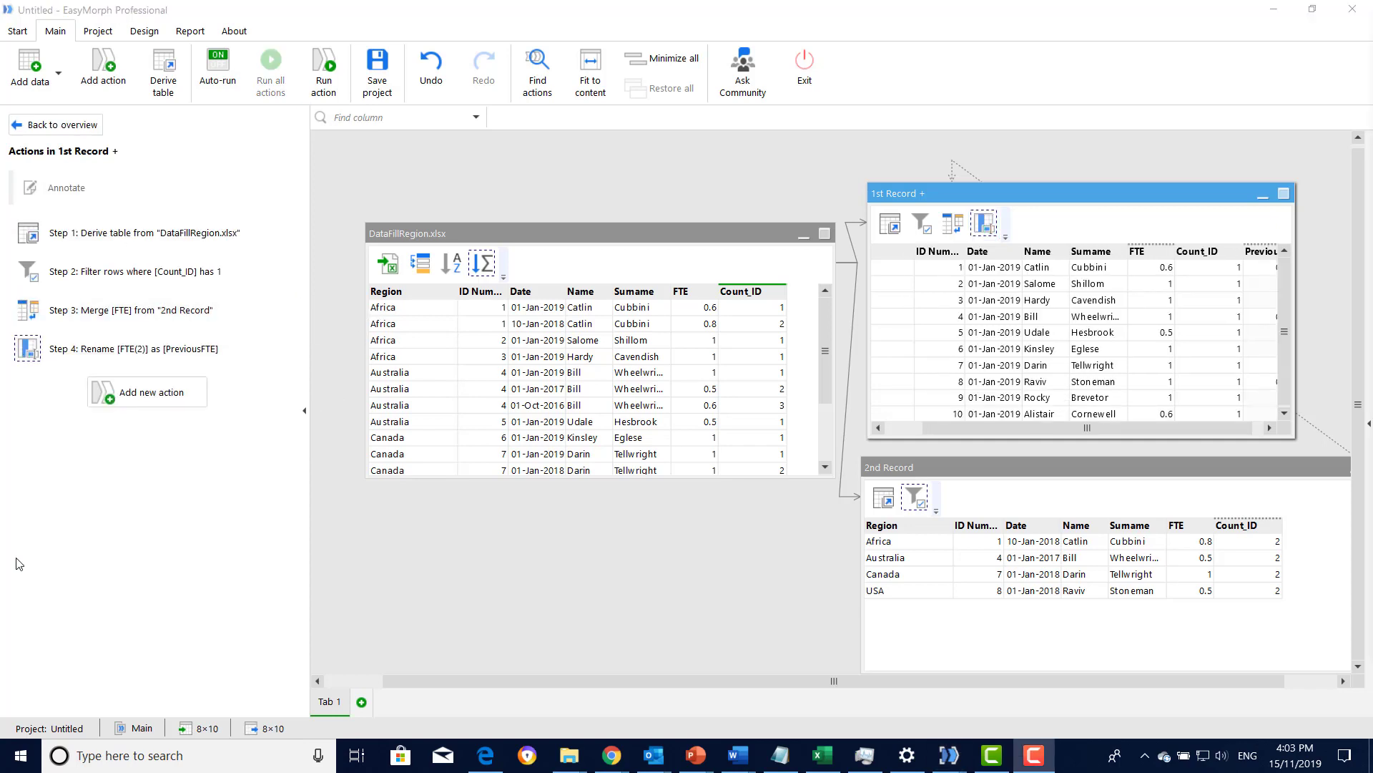
- Remove the Count_ID column from the "1st Record +" table
click(1198, 252)
right_click(1197, 255)
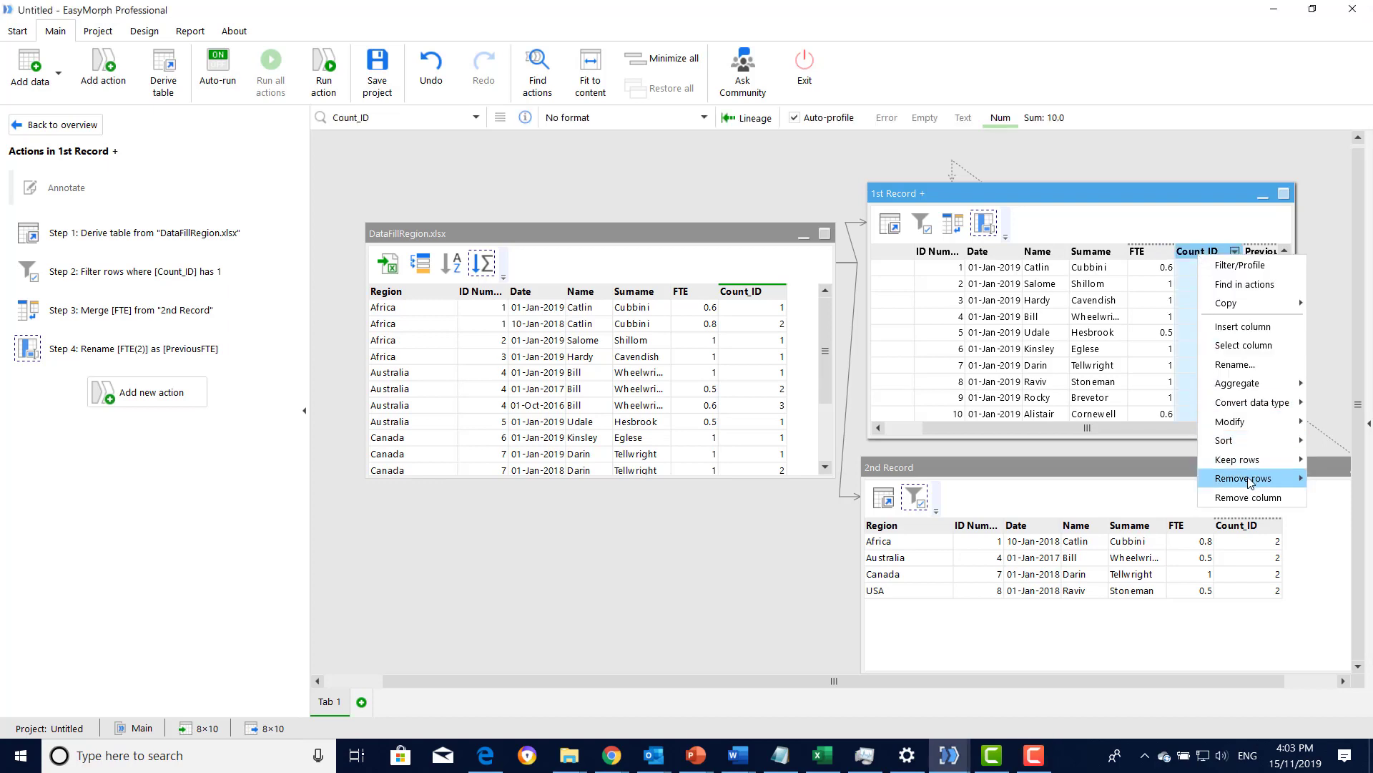
click(1248, 497)
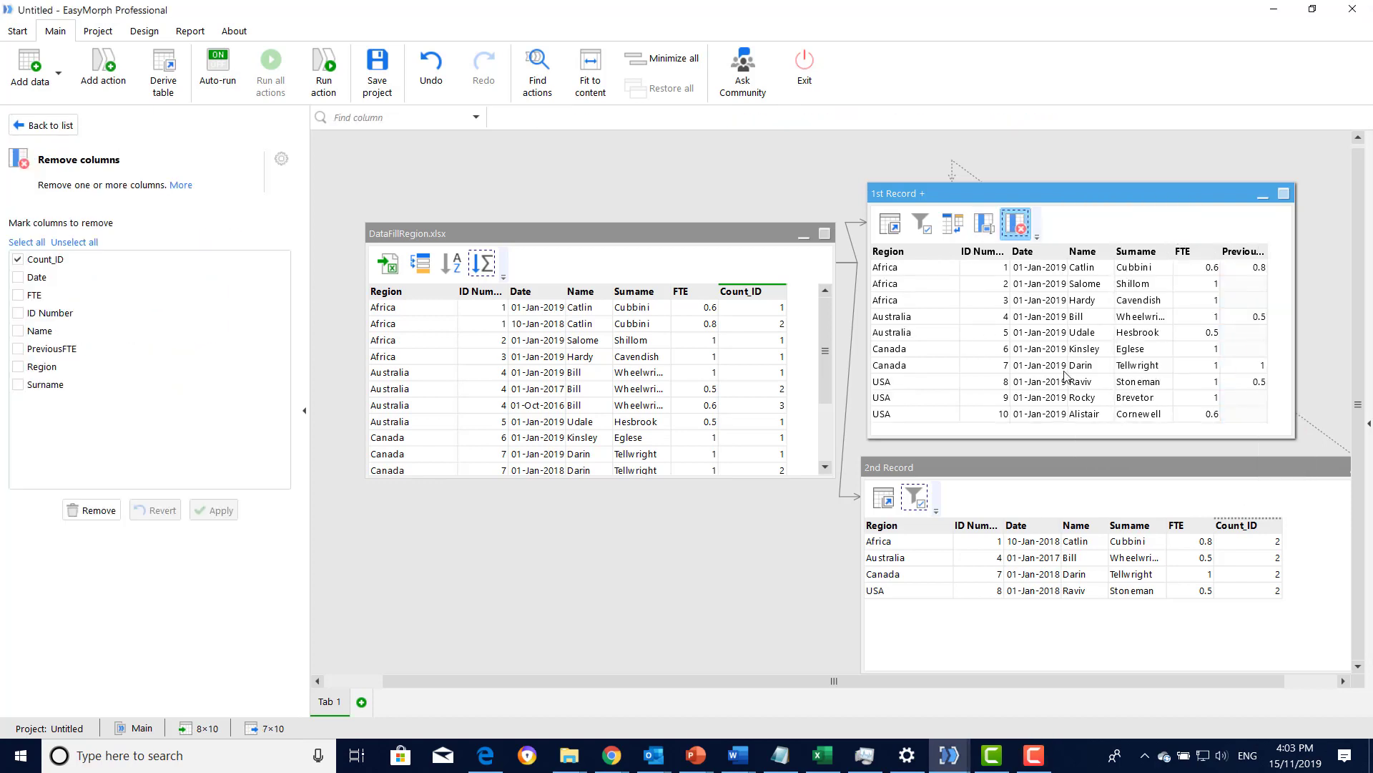
- Add a "Calculate new column(s)" action to "1st Record +" and name the new column Change
click(106, 75)
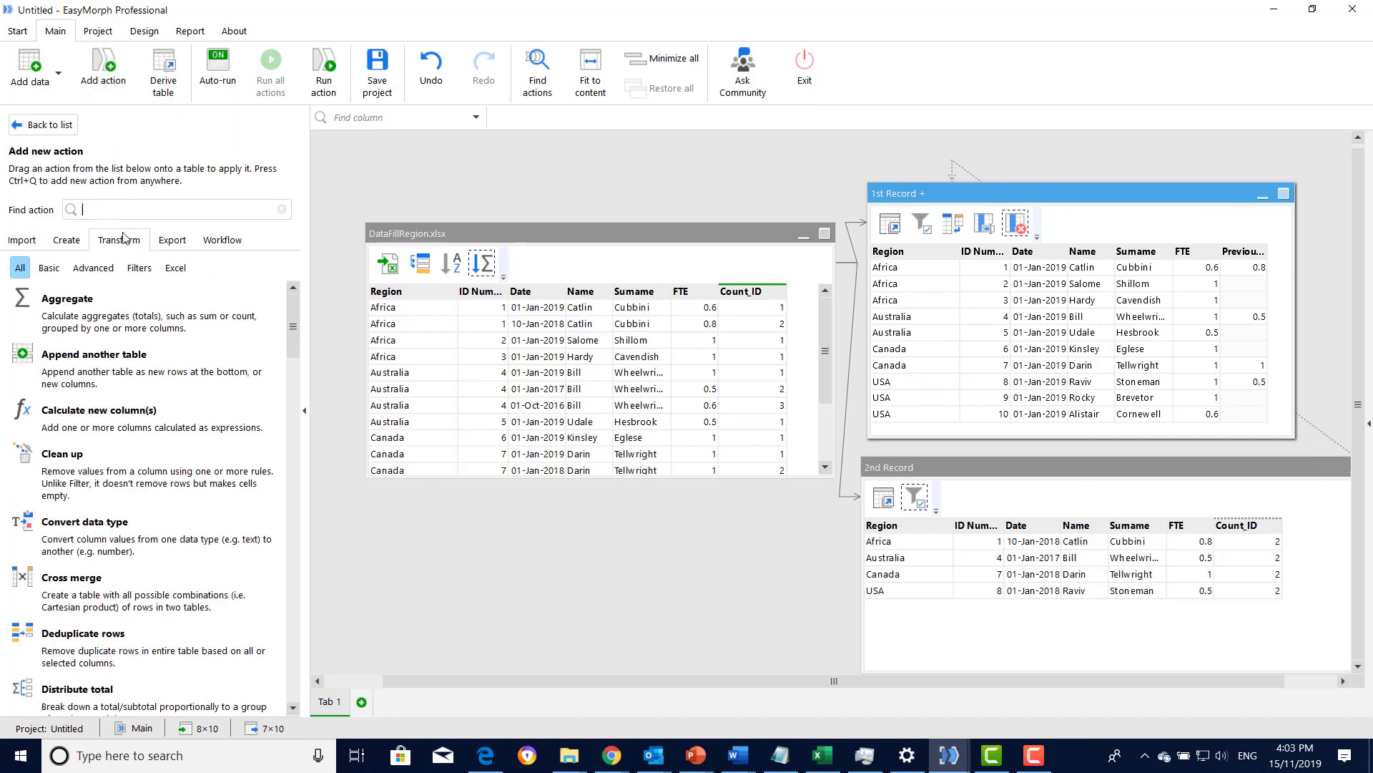
double_click(99, 410)
click(46, 247)
text(Change)
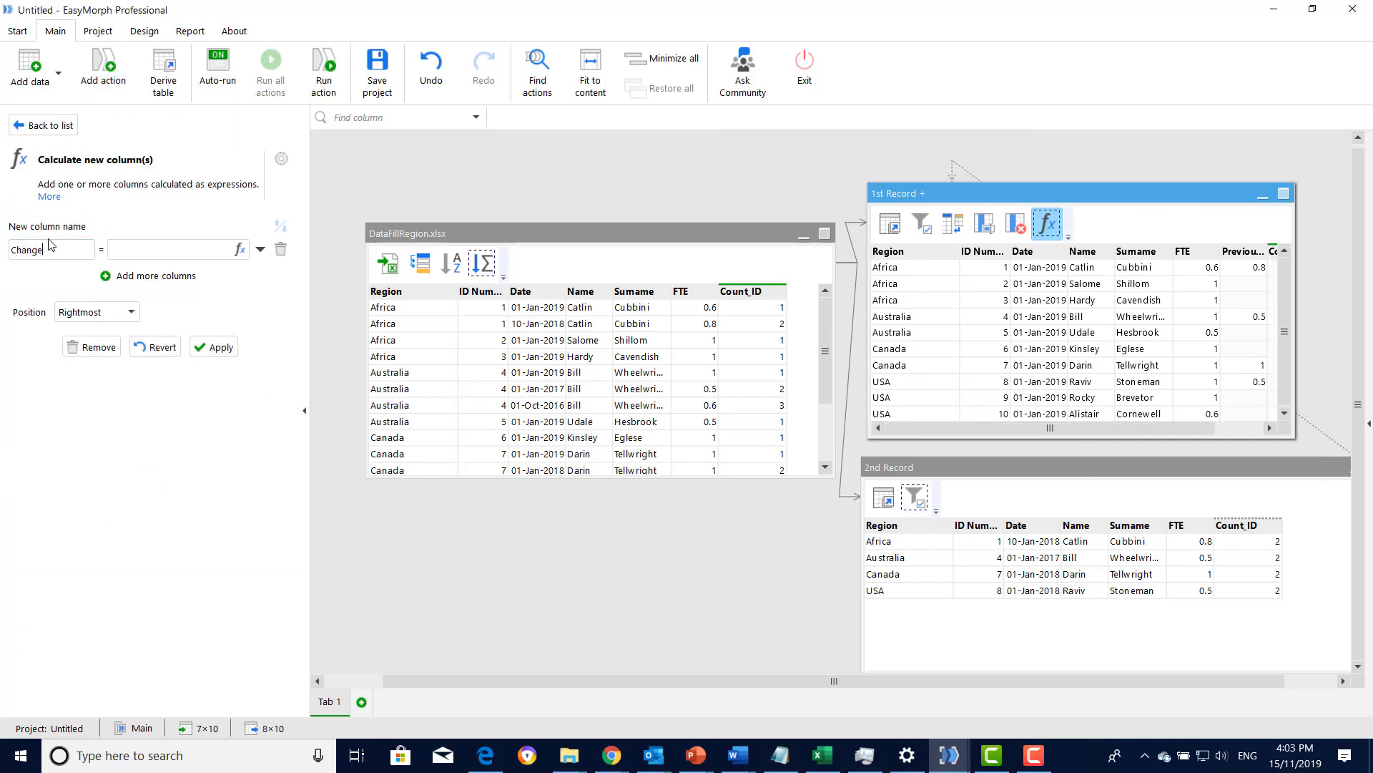
- Set the Change column's expression to [FTE]-[PreviousFTE], apply the action, and check the calculated column
click(241, 249)
double_click(503, 314)
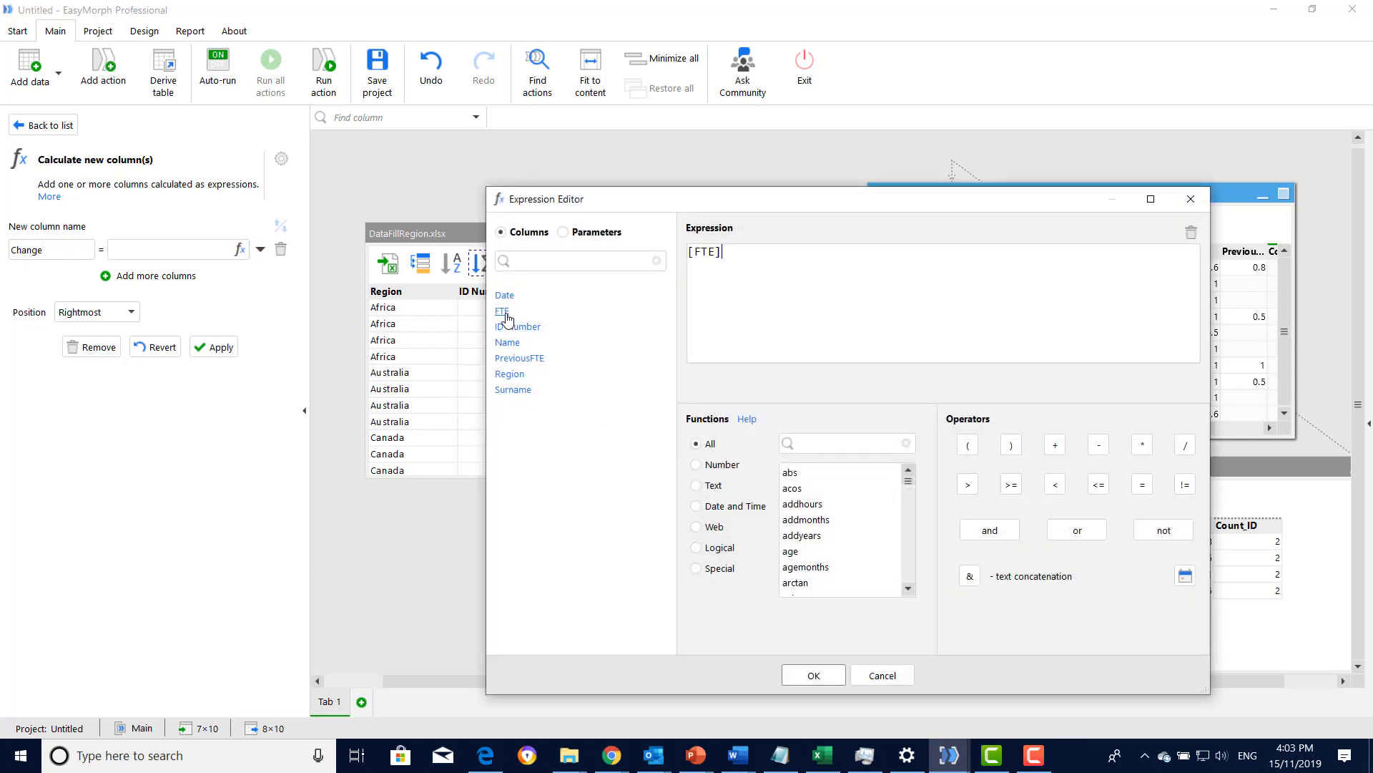
text(-)
double_click(521, 360)
click(814, 676)
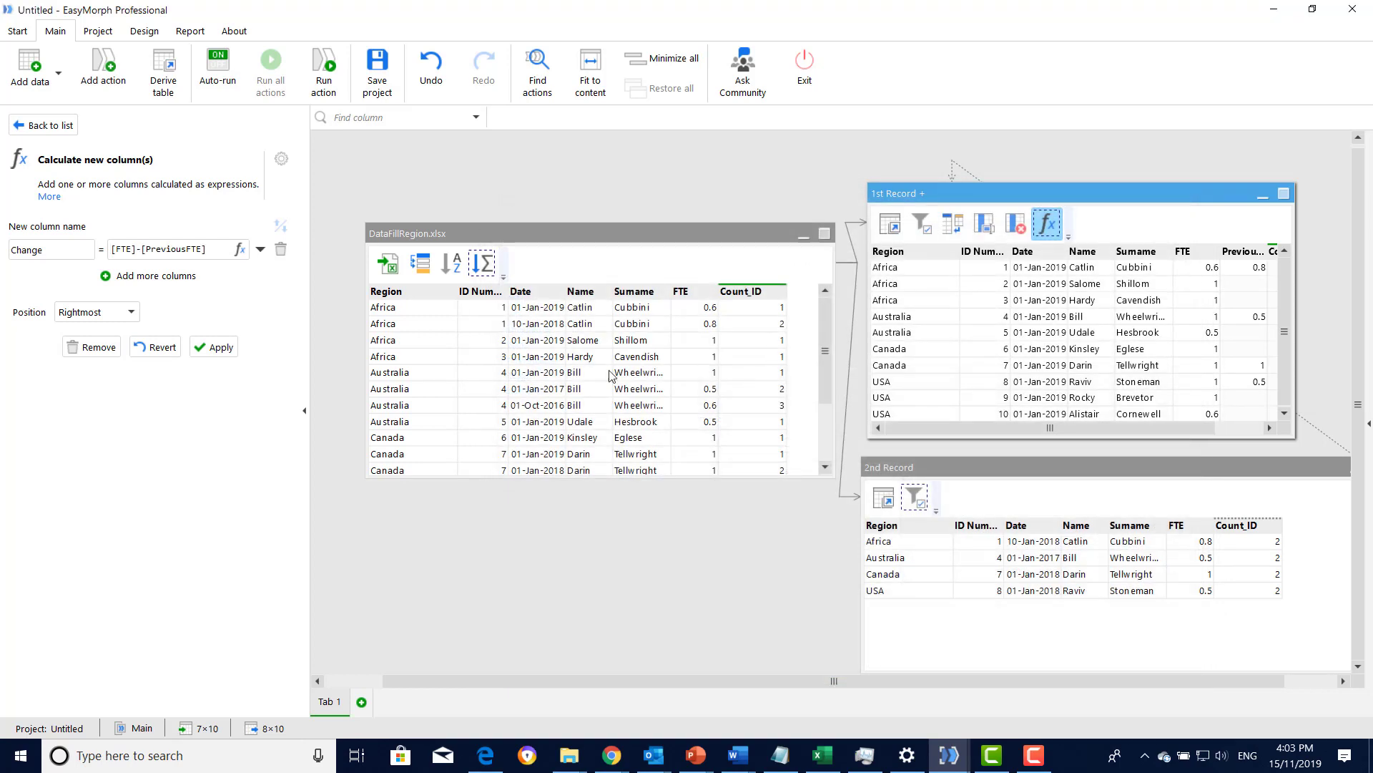
click(226, 349)
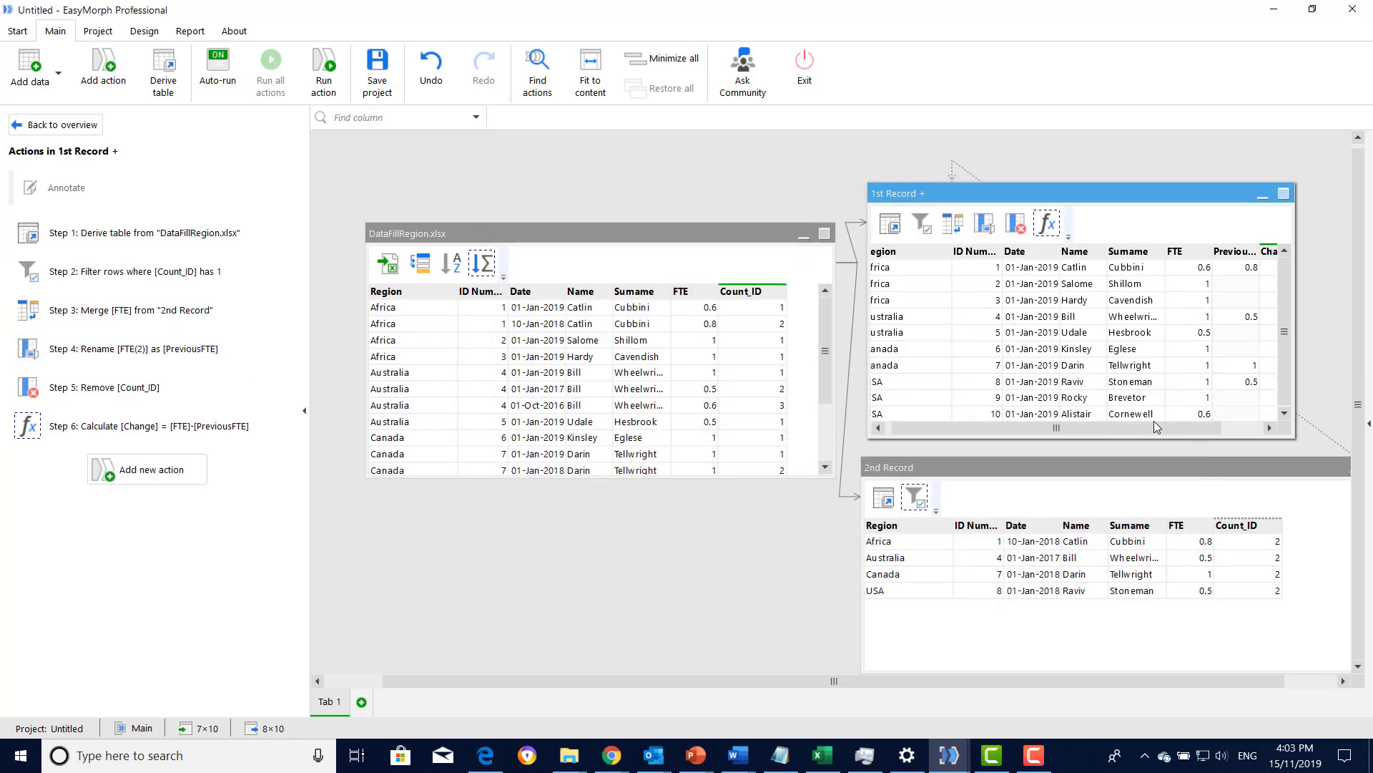
scroll(1153, 421, right, 3)
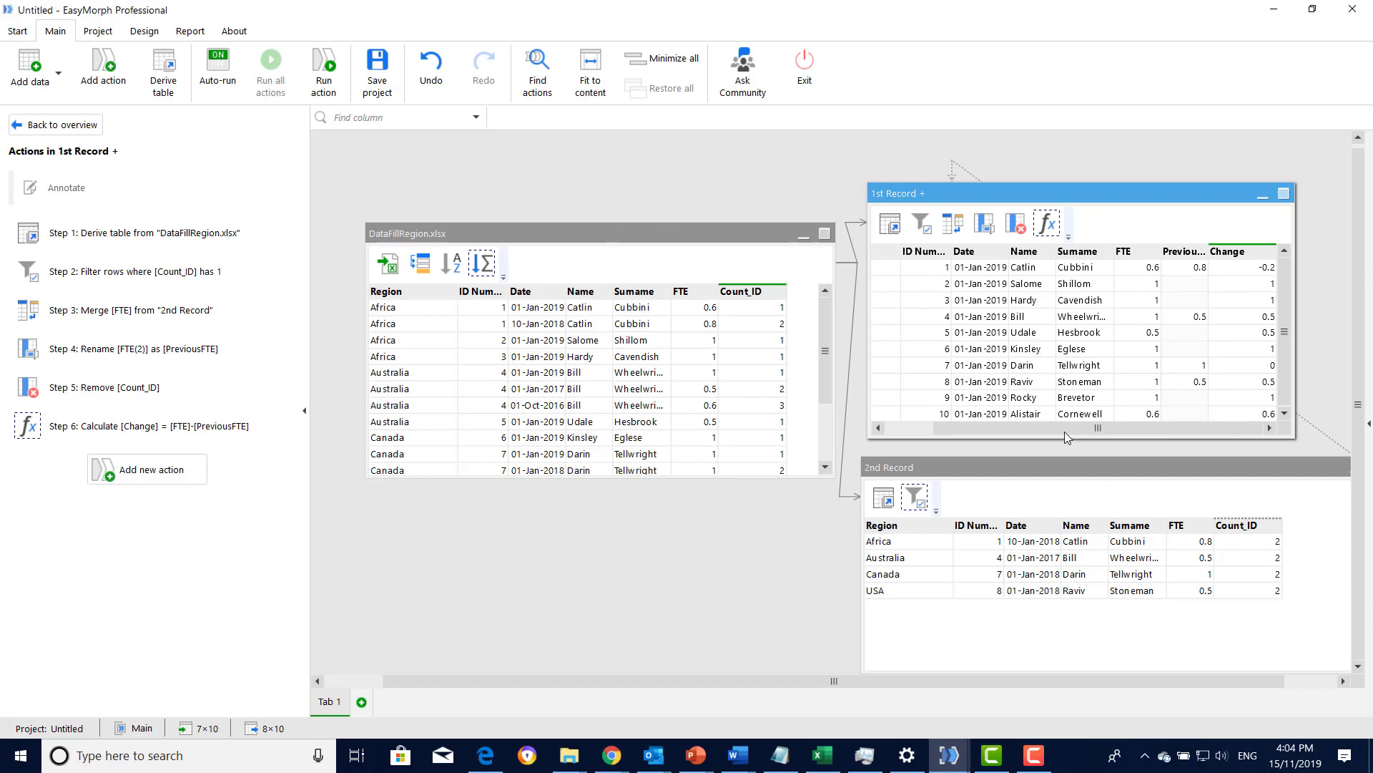
scroll(1061, 428, left, 3)
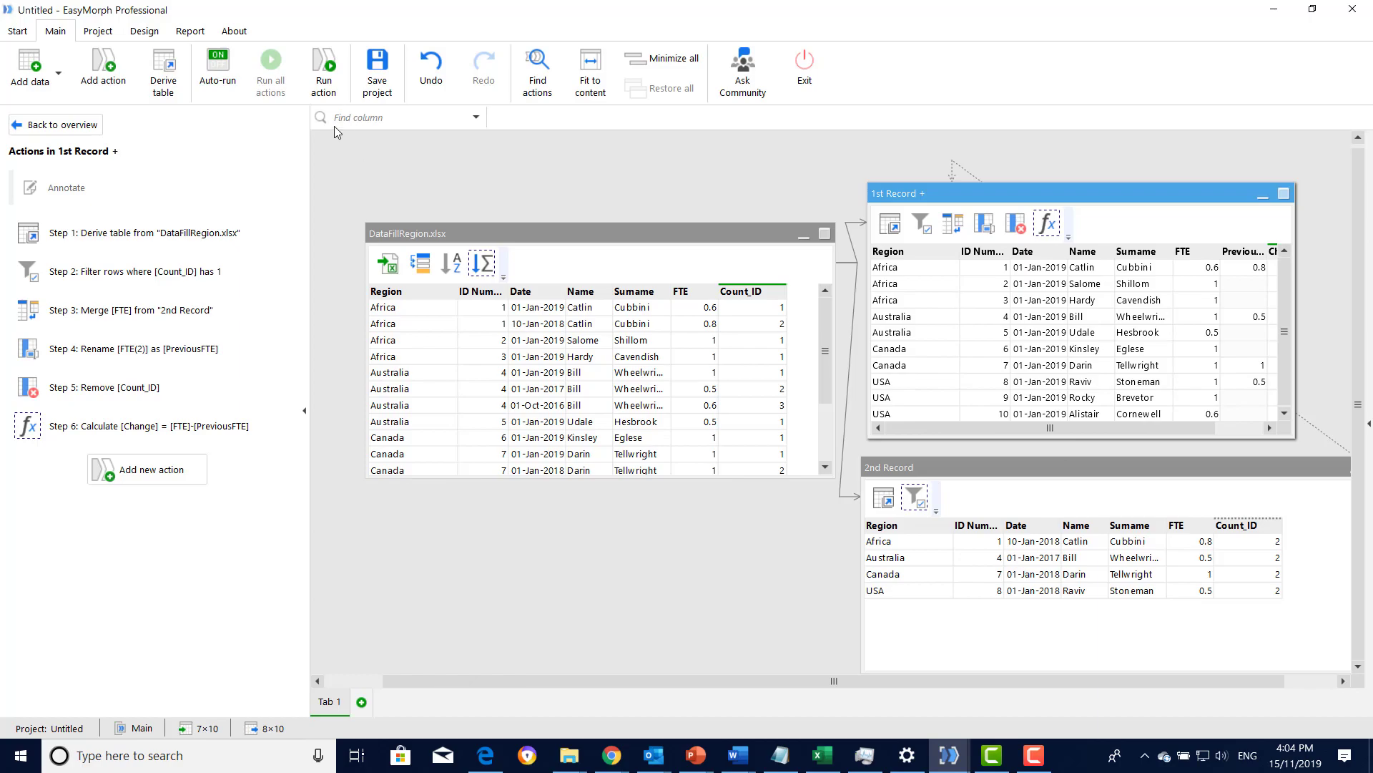